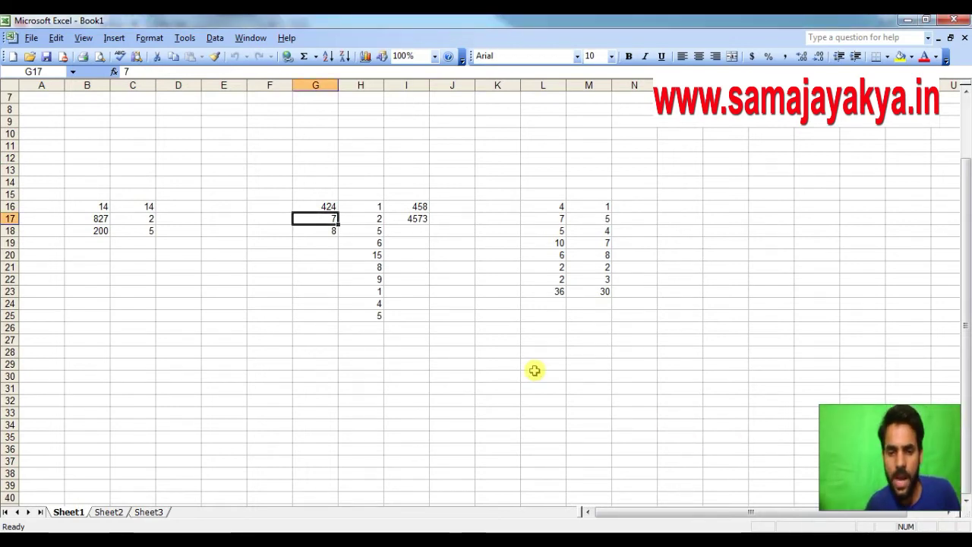
Examine the three sets of numbers in G16:G18, I16:I17 and H16:H25 on Sheet1.
click(337, 387)
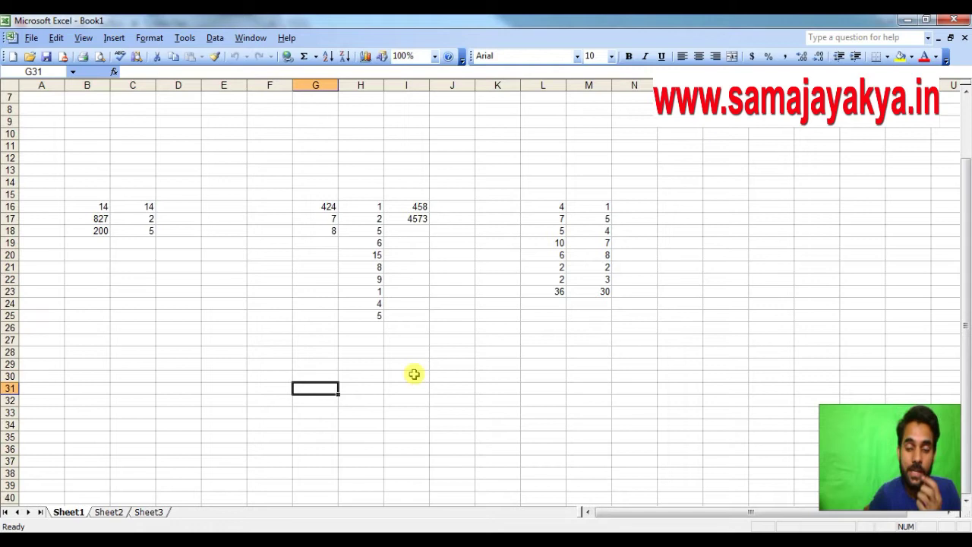
click(447, 357)
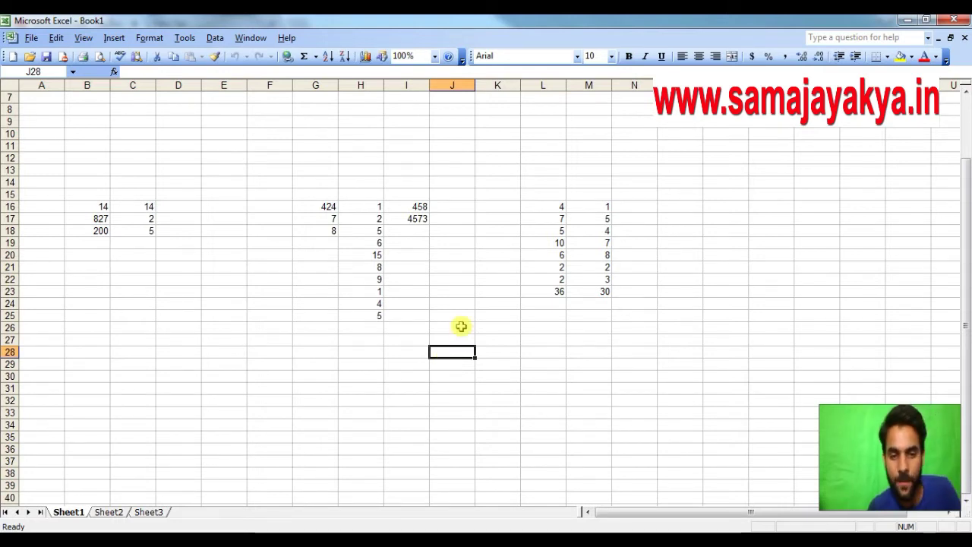
scroll(462, 327, up, 7)
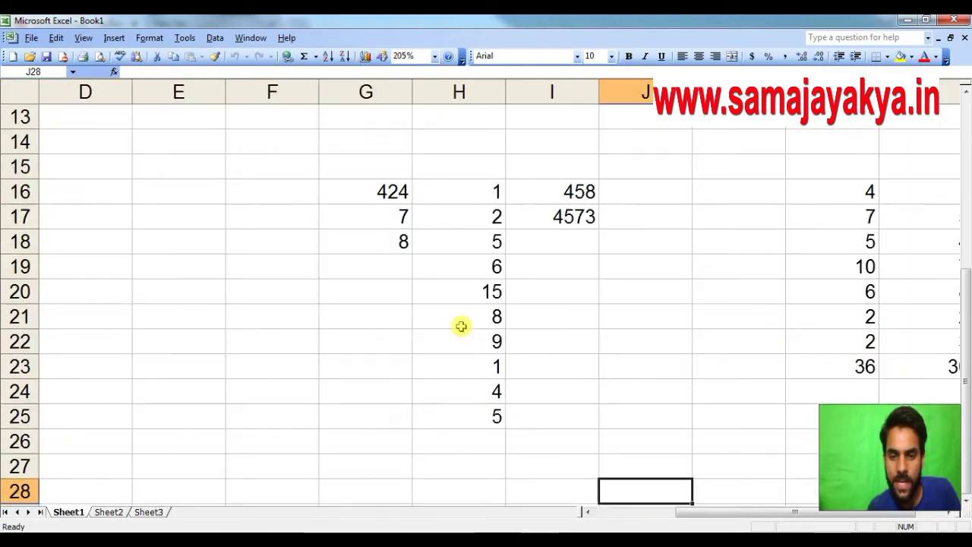
scroll(461, 326, up, 2)
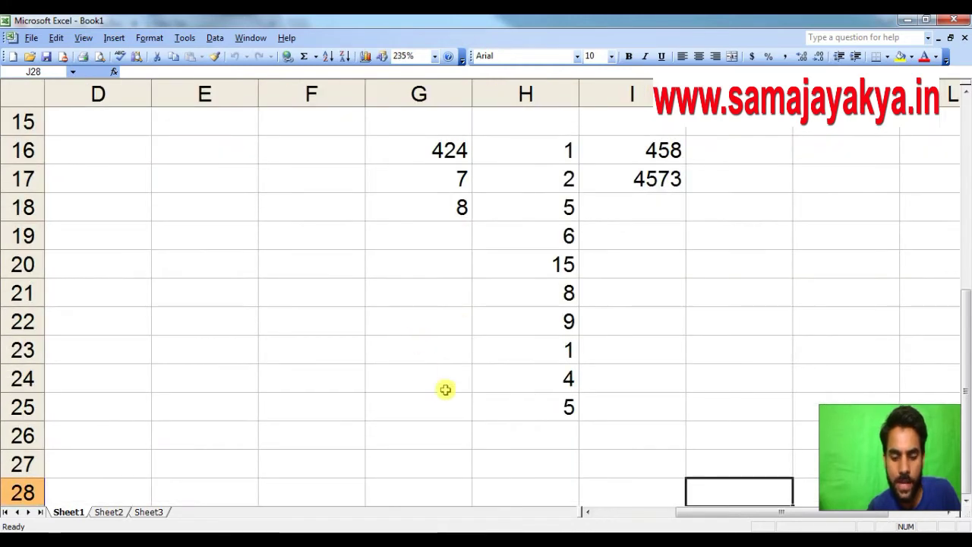
drag(737, 521, 764, 516)
click(573, 292)
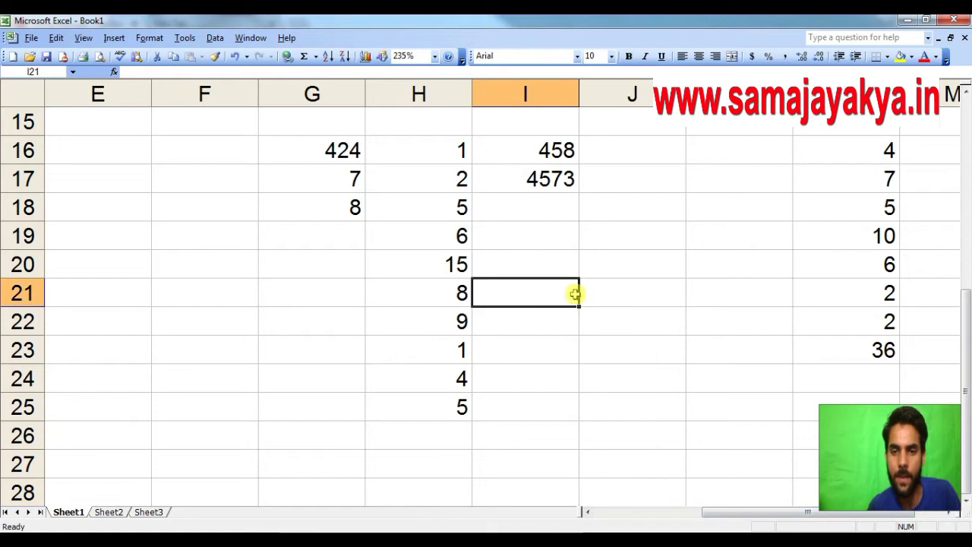
click(357, 239)
drag(316, 144, 317, 210)
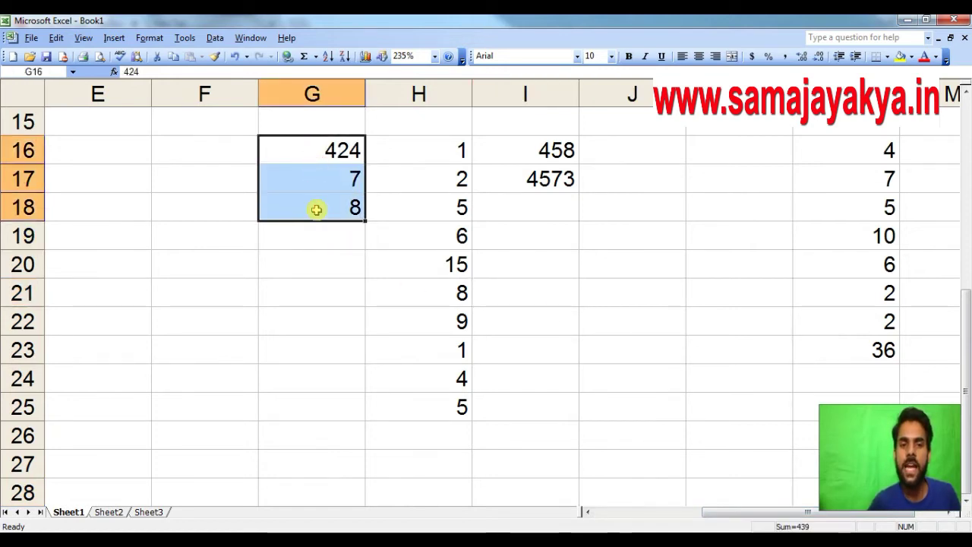
click(610, 296)
drag(544, 155, 538, 178)
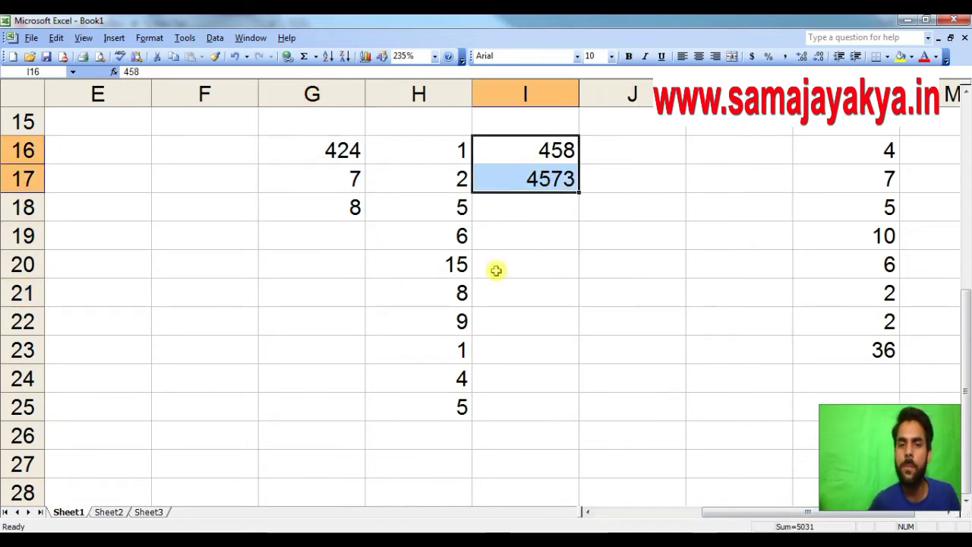
click(497, 294)
click(437, 152)
drag(437, 186, 452, 402)
click(549, 443)
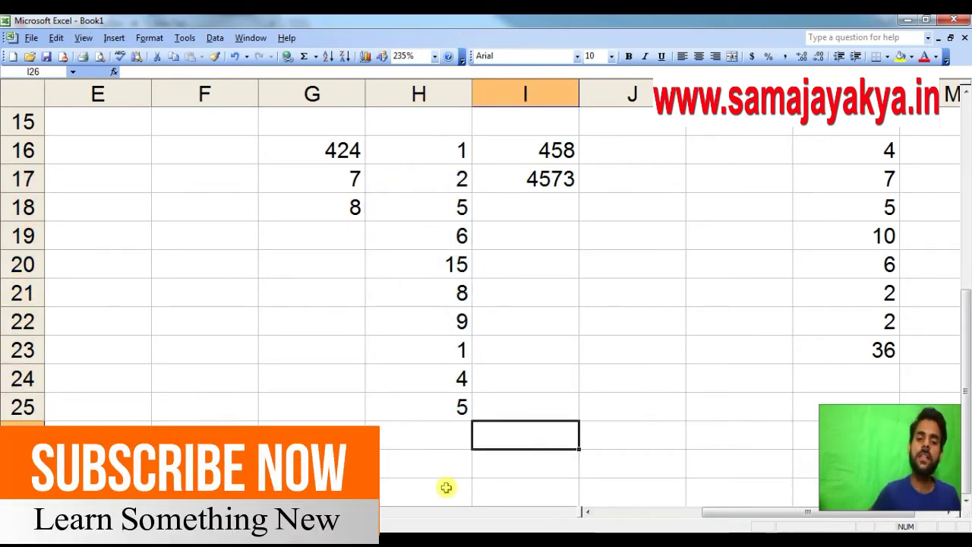
click(441, 463)
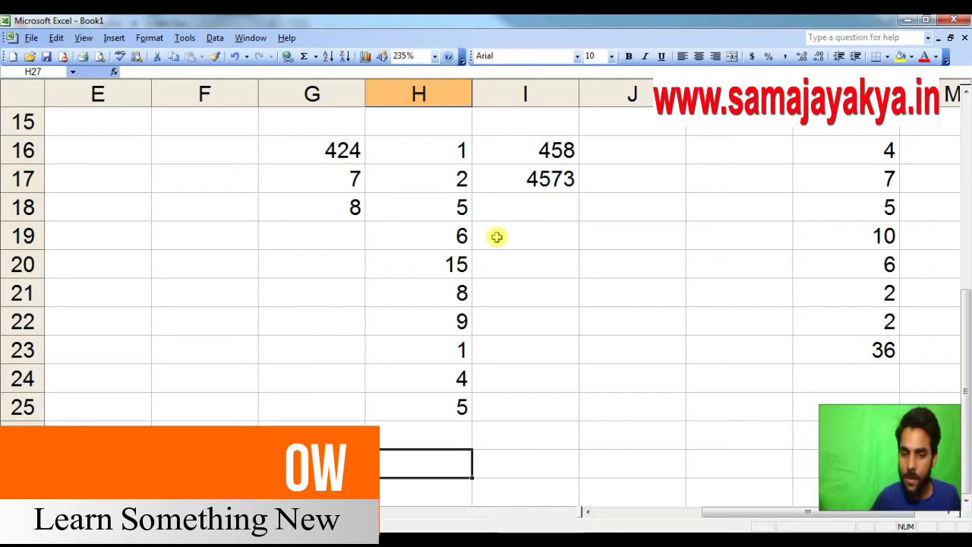
click(525, 463)
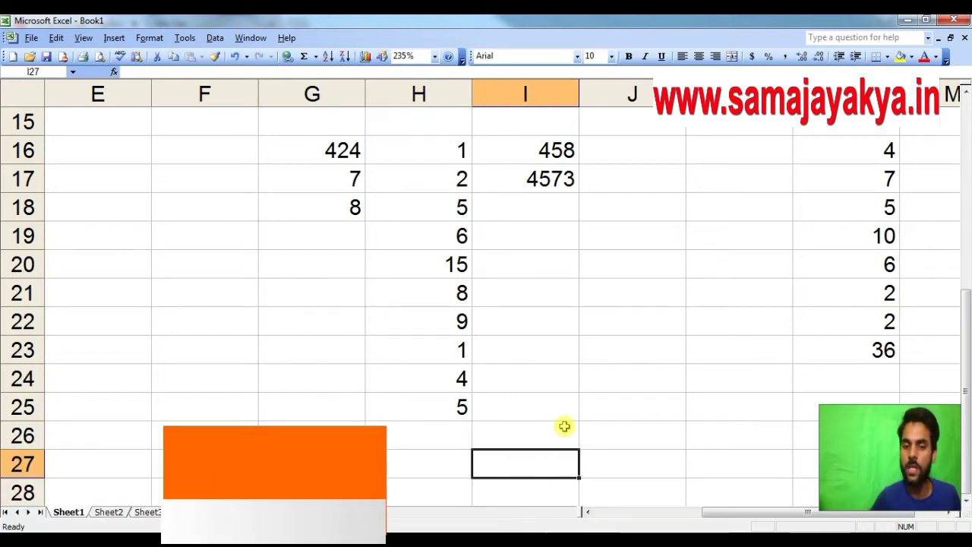
click(450, 469)
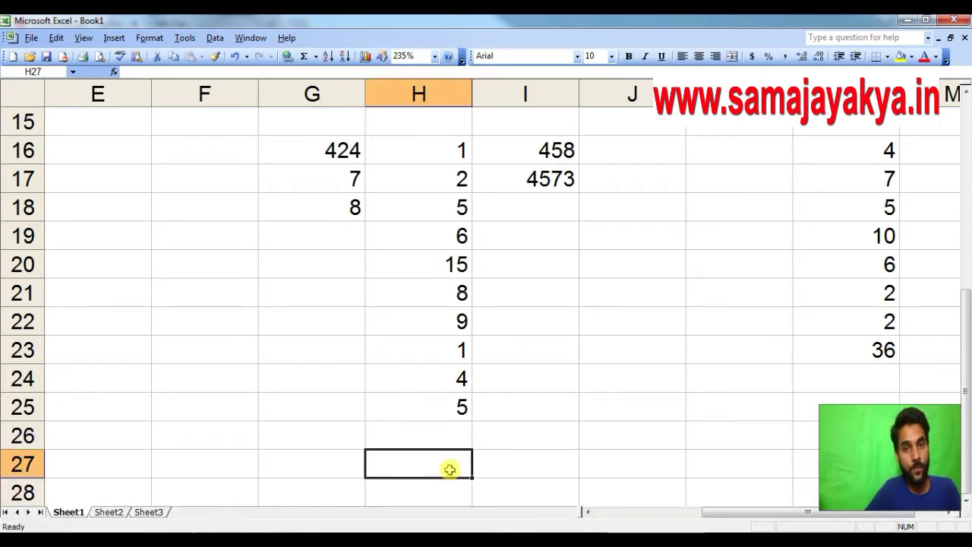
click(589, 261)
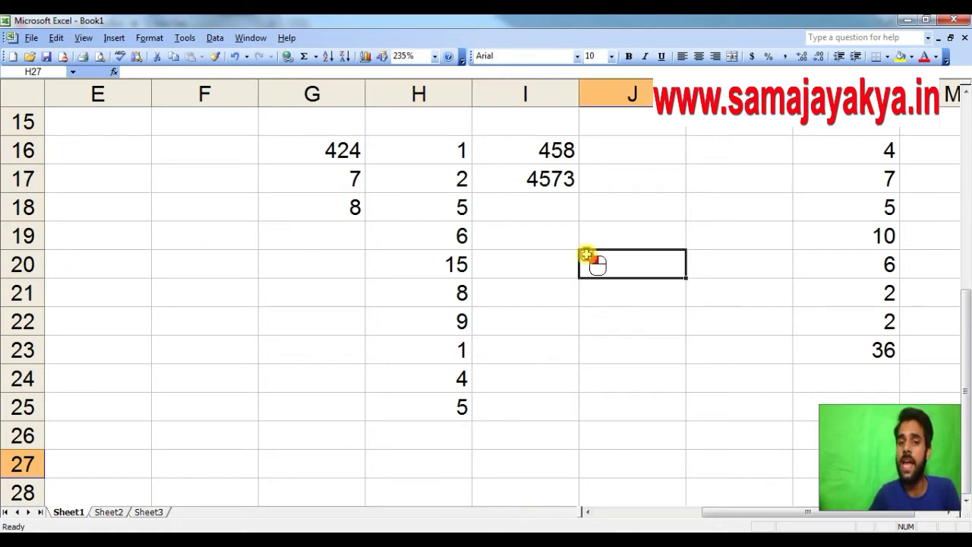
click(557, 152)
click(560, 177)
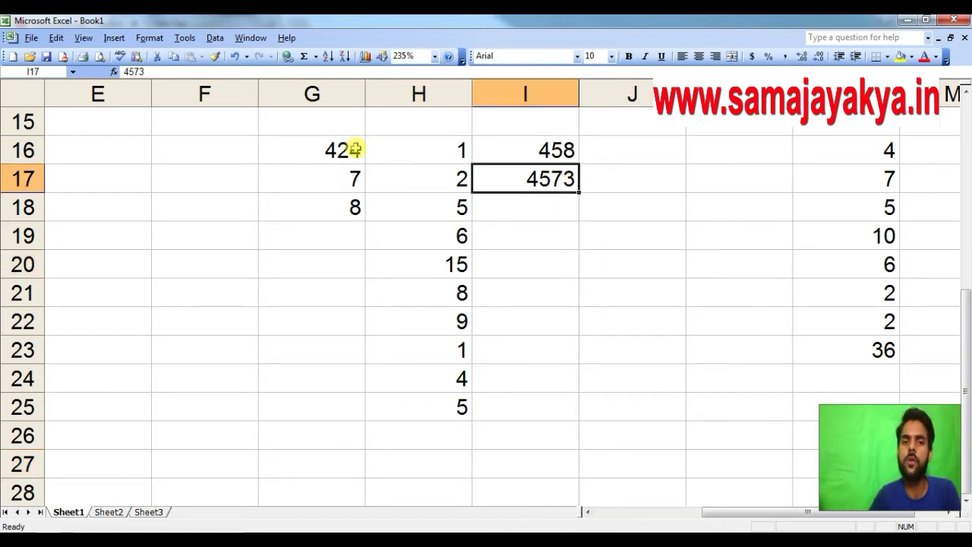
click(354, 148)
click(438, 460)
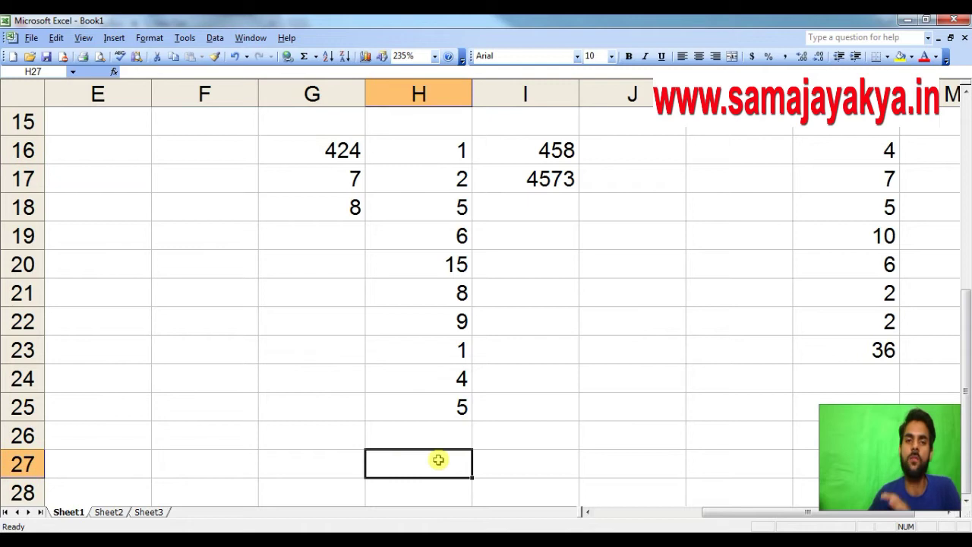
click(583, 295)
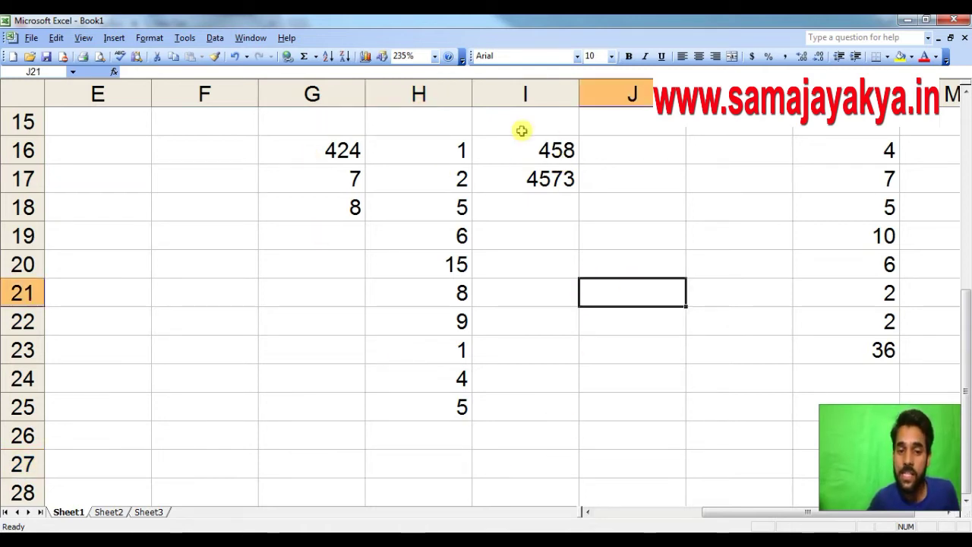
click(450, 466)
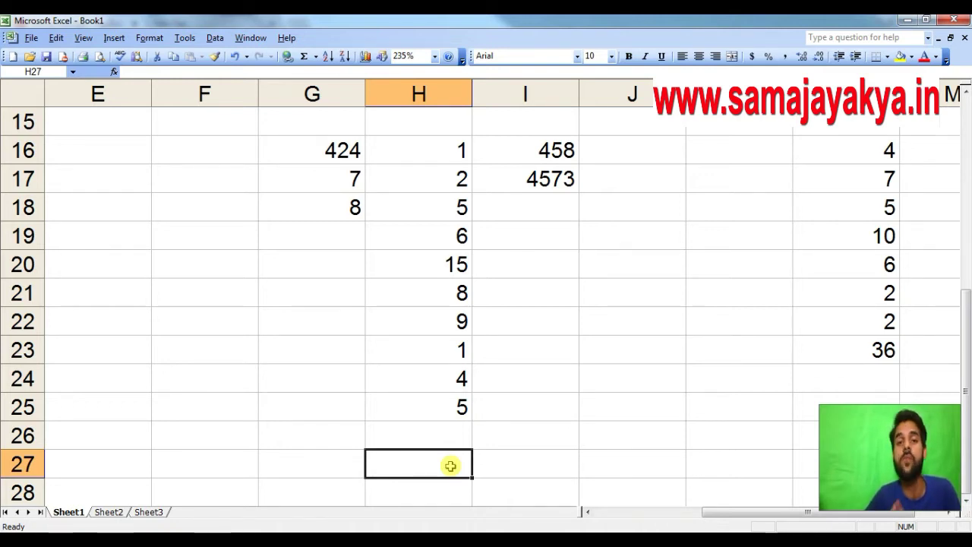
click(506, 424)
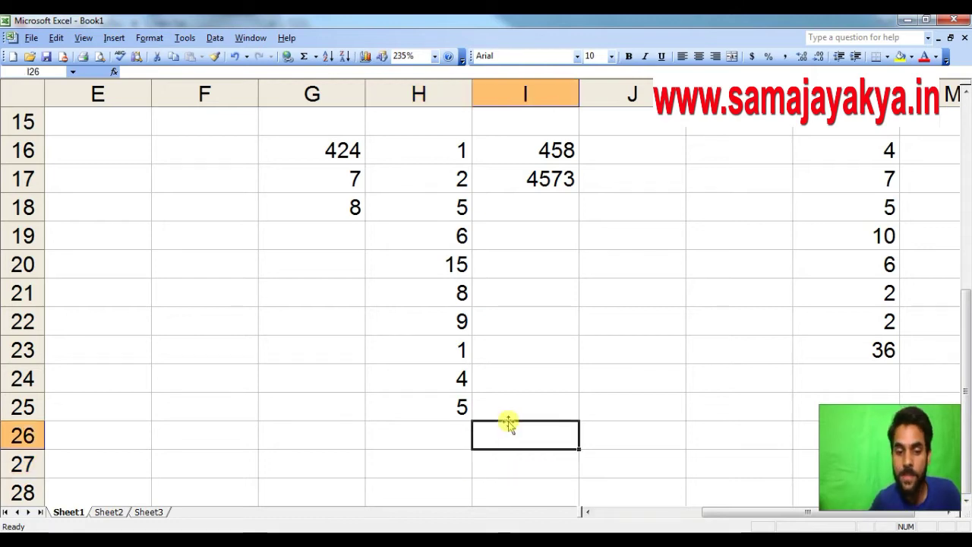
click(552, 341)
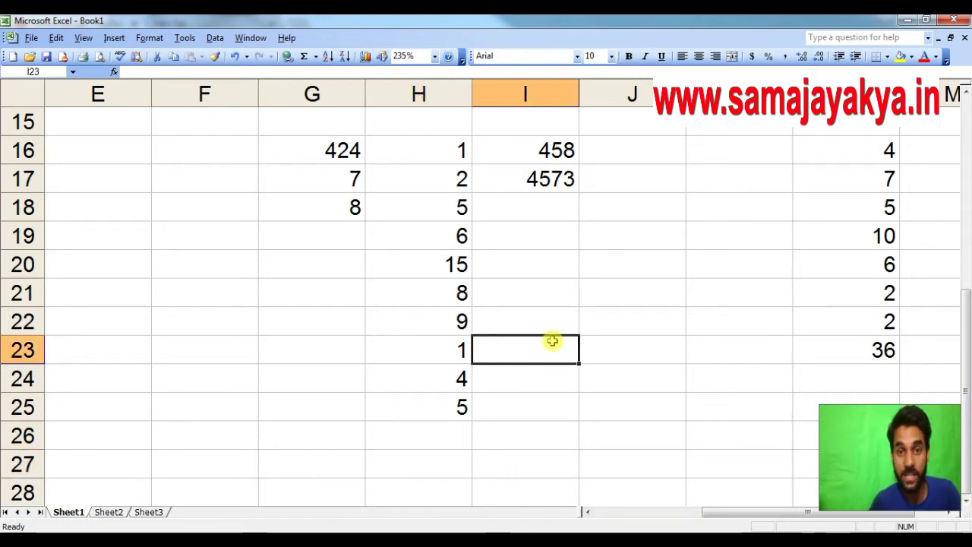
click(452, 469)
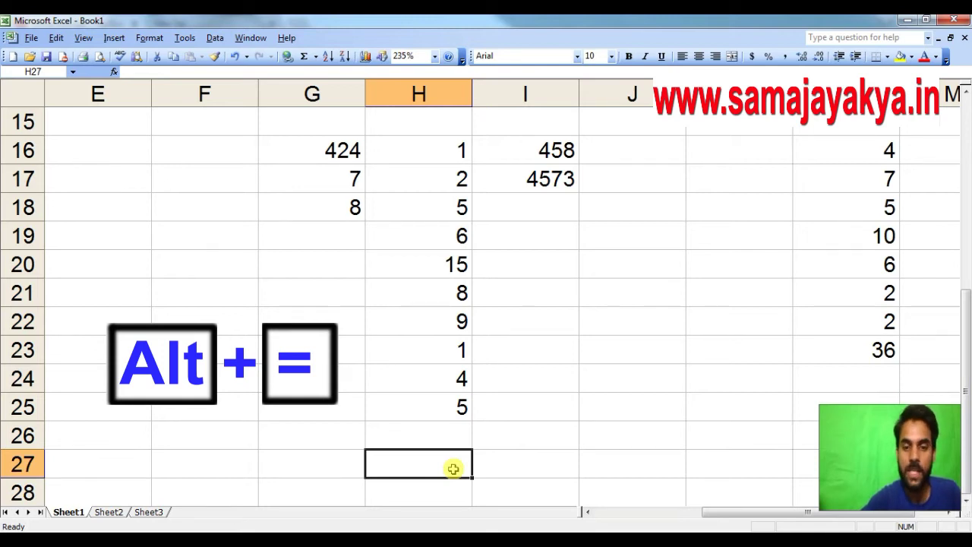
key(alt)
click(528, 457)
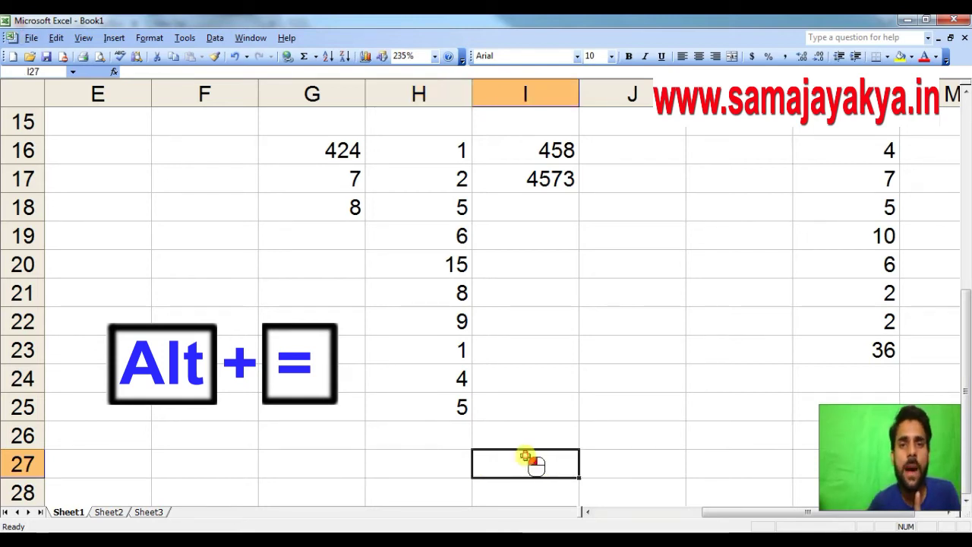
Insert an AutoSum of H16:H26 in cell H27 and remove its closing parenthesis to allow more arguments.
click(439, 463)
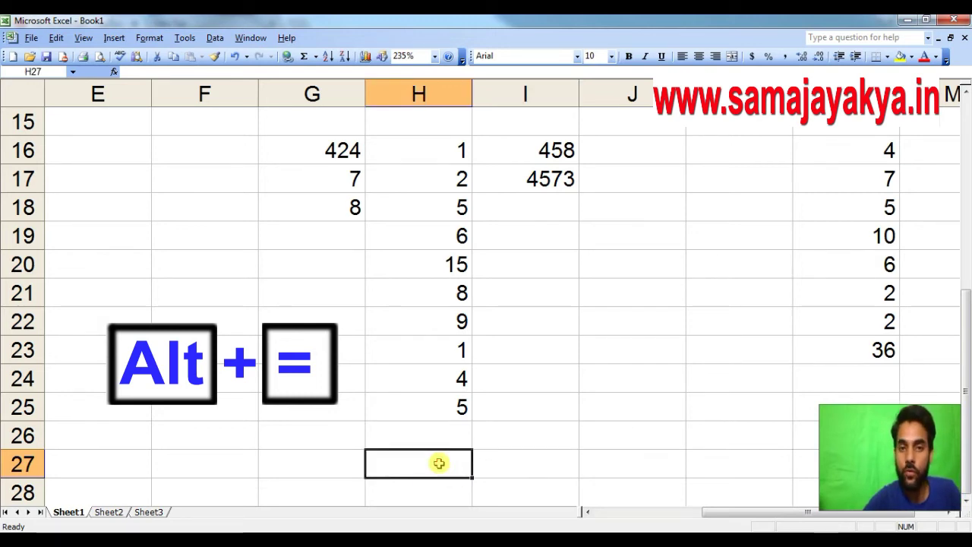
key(alt+equal)
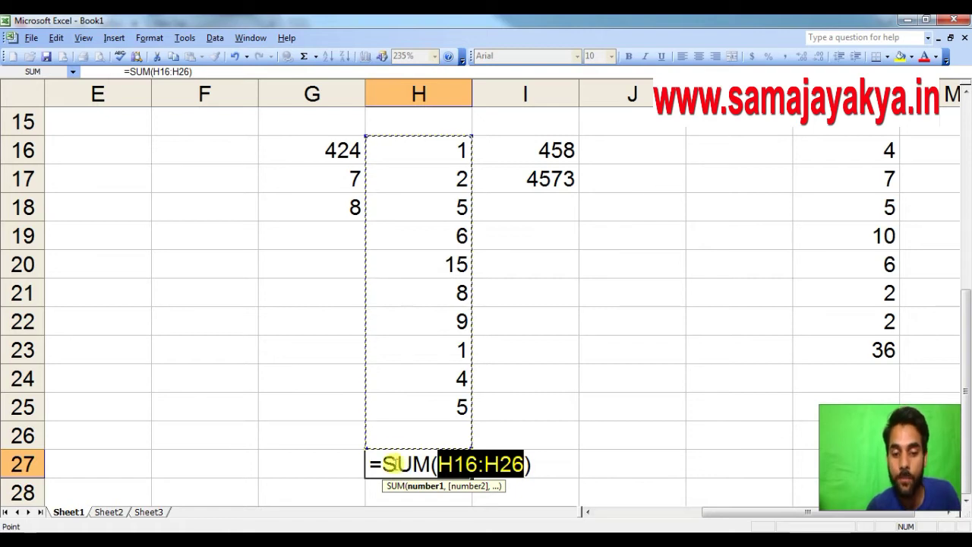
drag(381, 463, 441, 466)
click(412, 463)
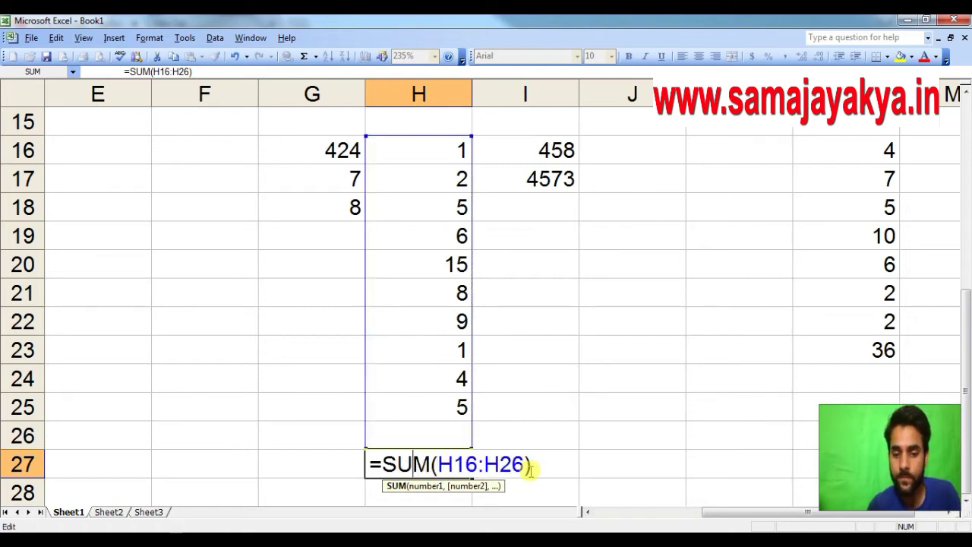
click(526, 465)
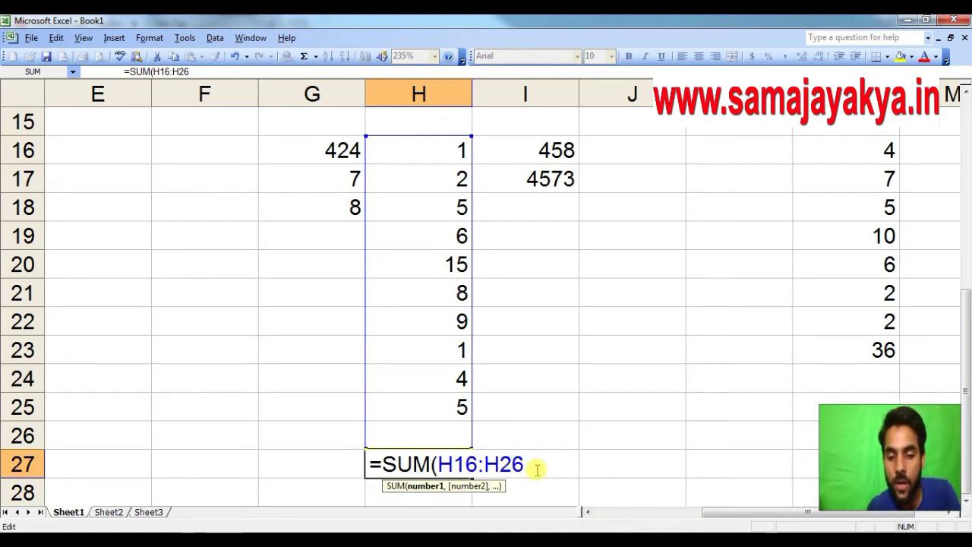
Add the range G16:G18 as the second argument of the SUM formula in H27.
text(,)
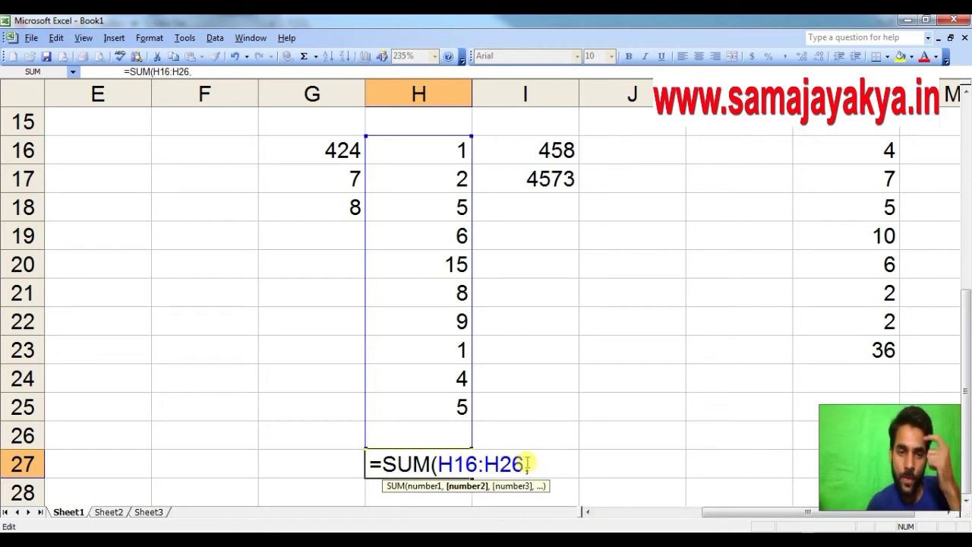
click(327, 150)
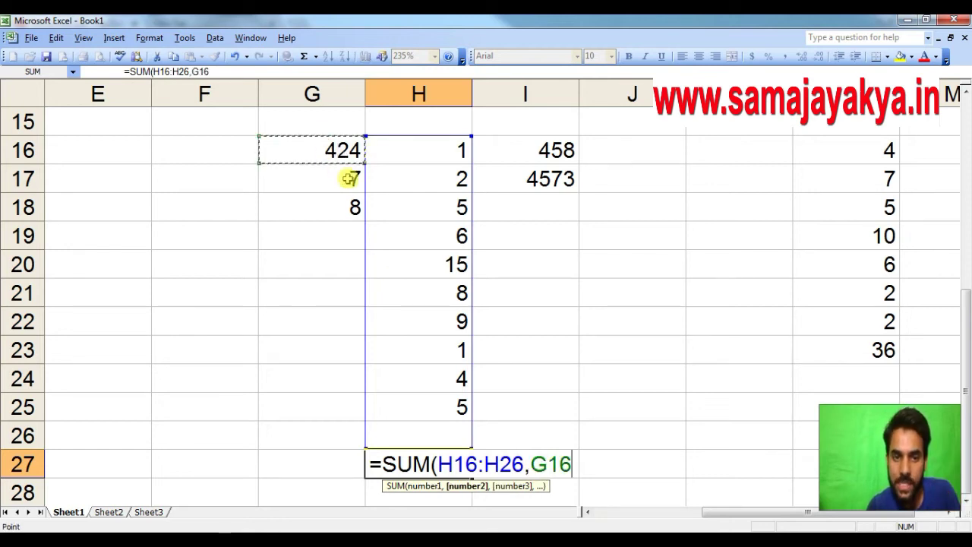
drag(366, 164, 374, 218)
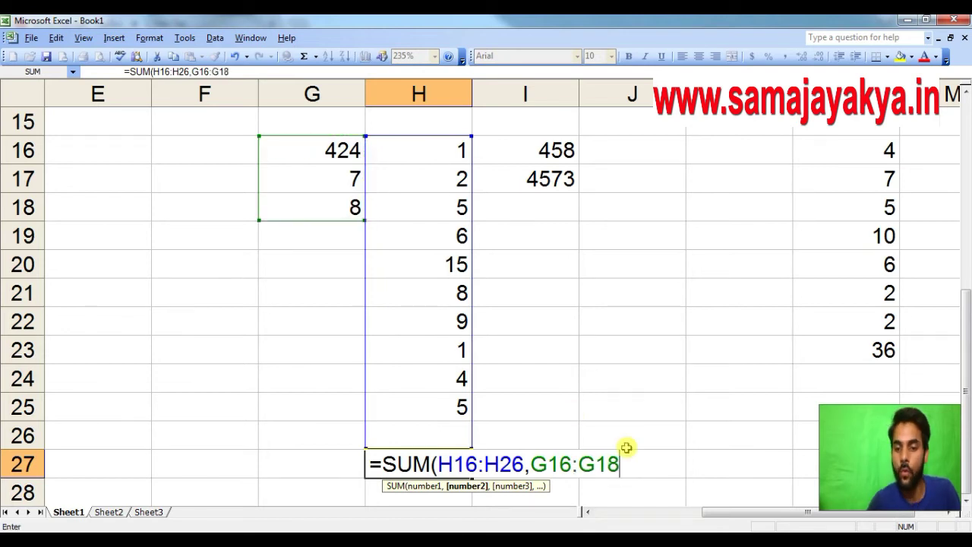
Add the range I16:I17 as the third SUM argument, close the parenthesis and enter the formula in H27.
text(,)
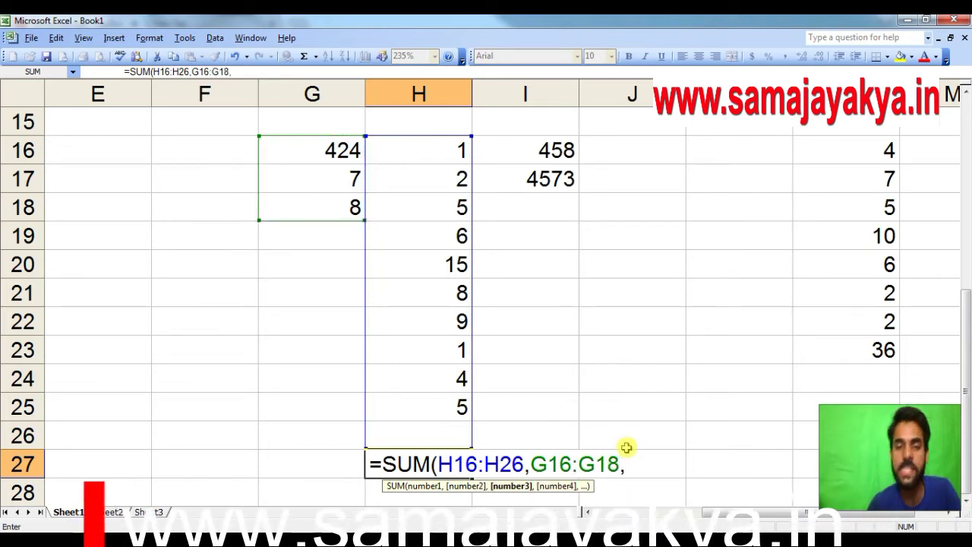
click(530, 154)
drag(530, 155, 579, 185)
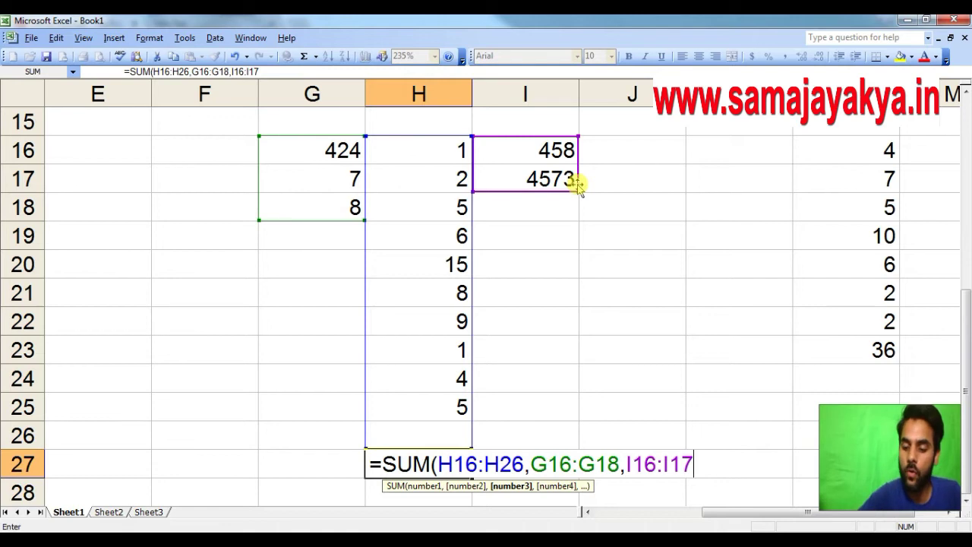
text())
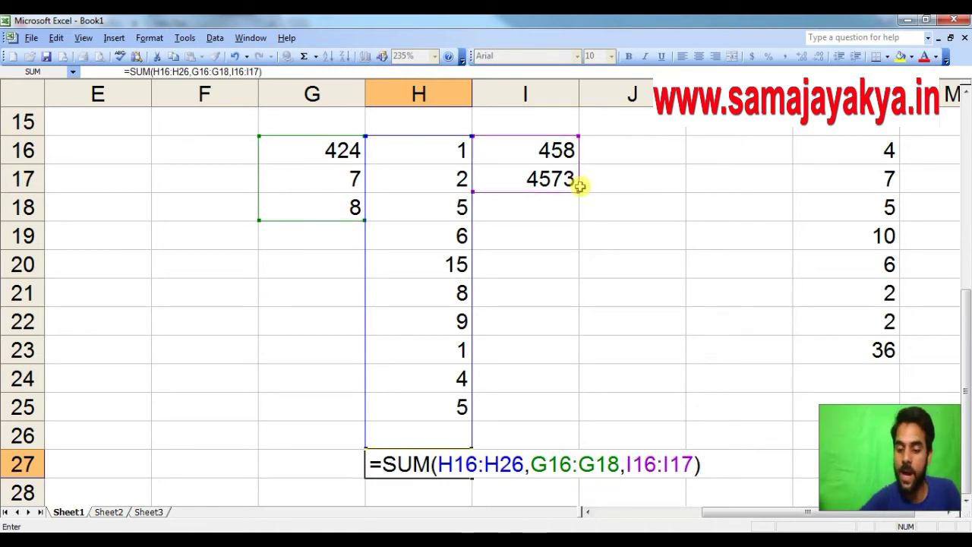
key(Return)
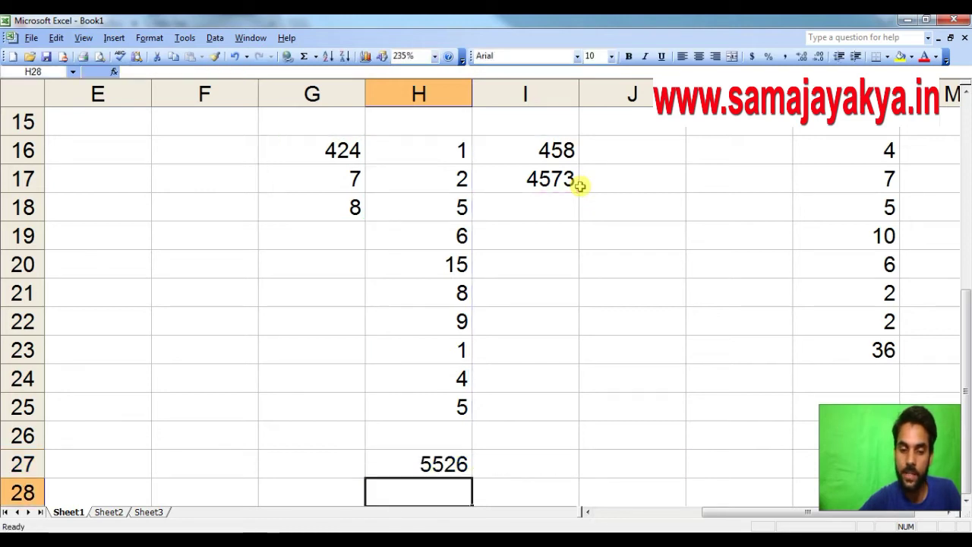
click(543, 288)
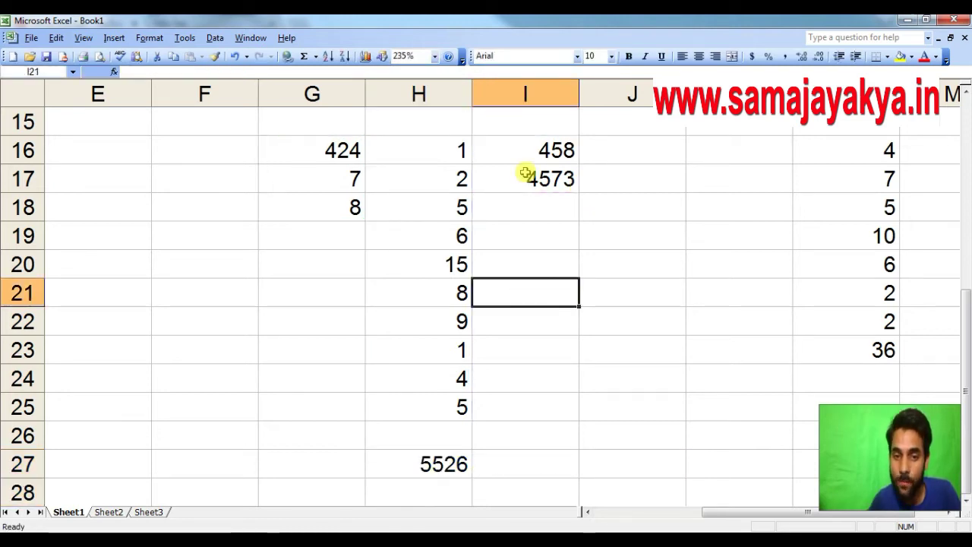
click(440, 463)
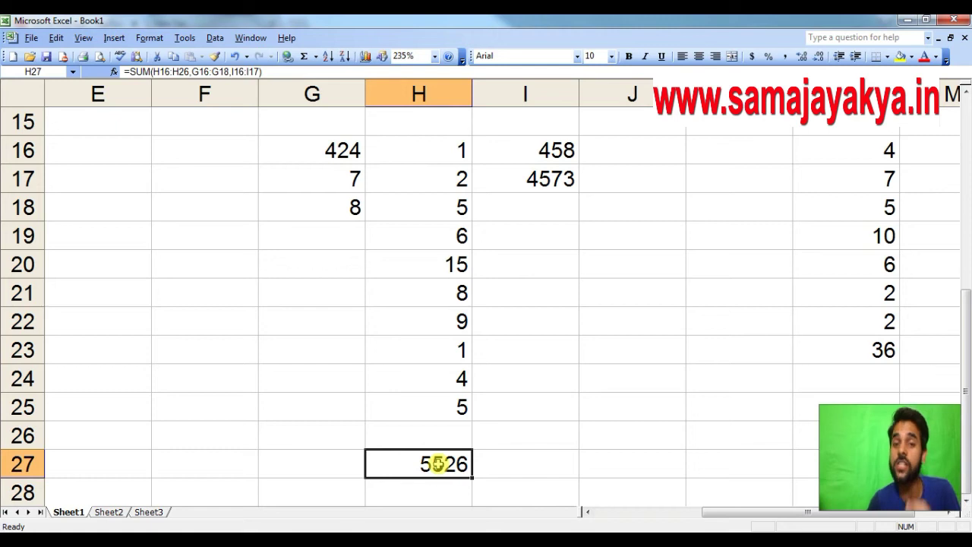
click(560, 445)
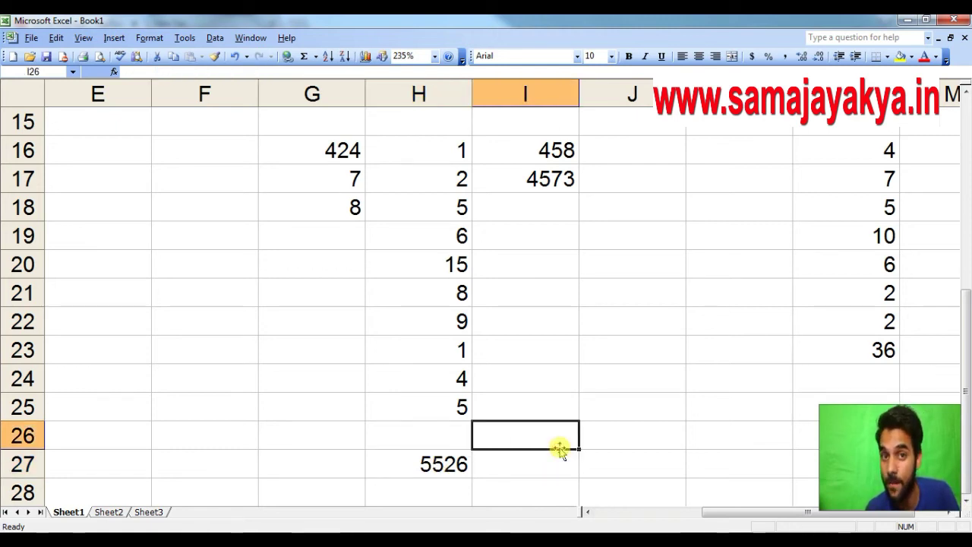
click(438, 470)
click(495, 267)
click(529, 178)
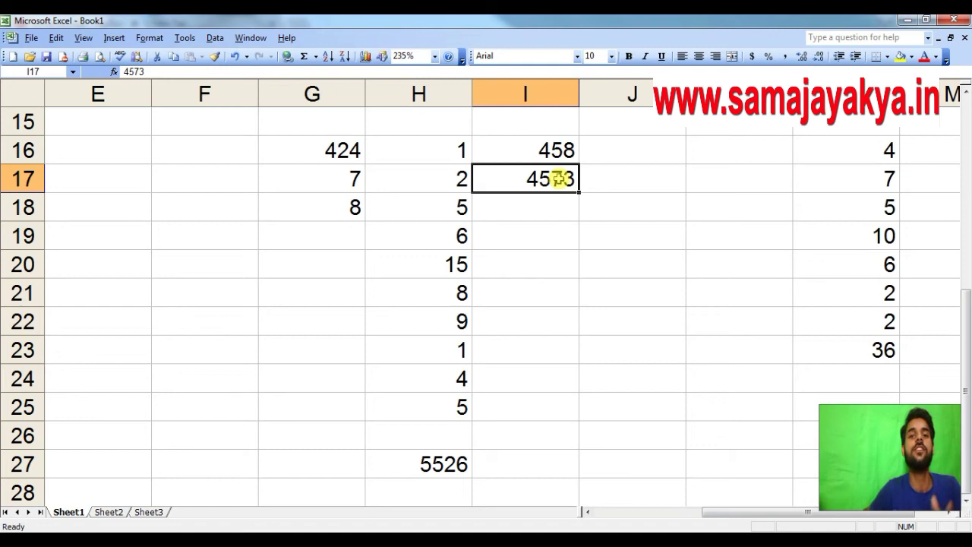
Replace the value in cell I17 with 10000 to test the combined SUM formula in H27.
click(430, 471)
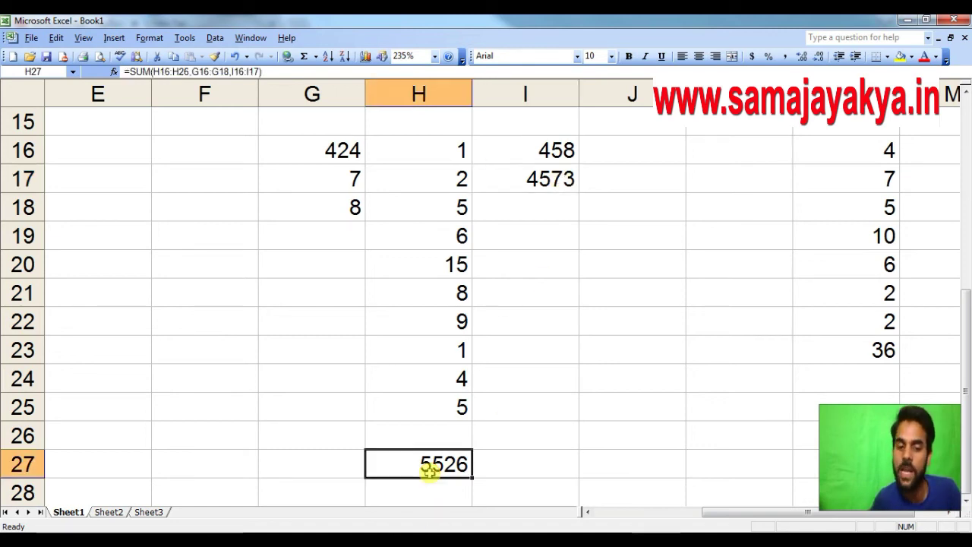
click(576, 431)
click(552, 184)
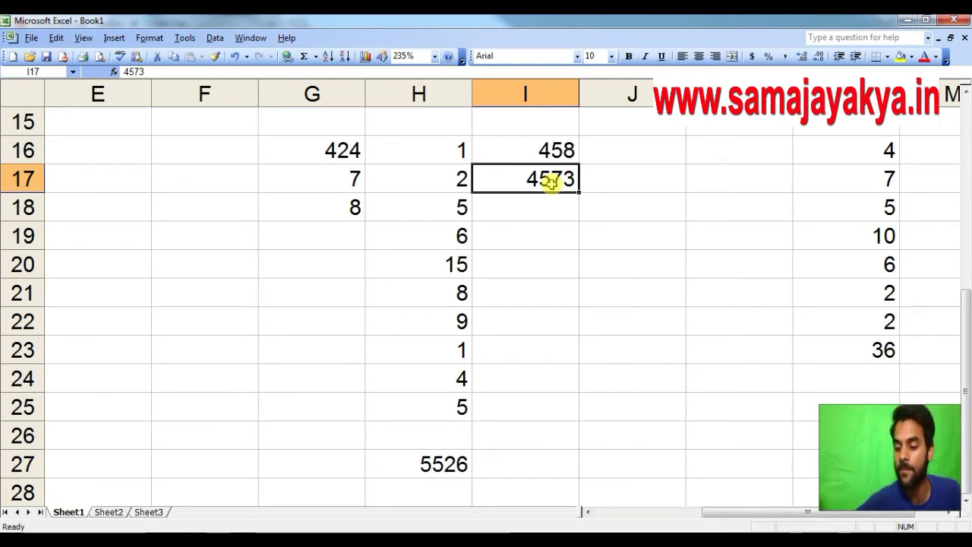
text(10)
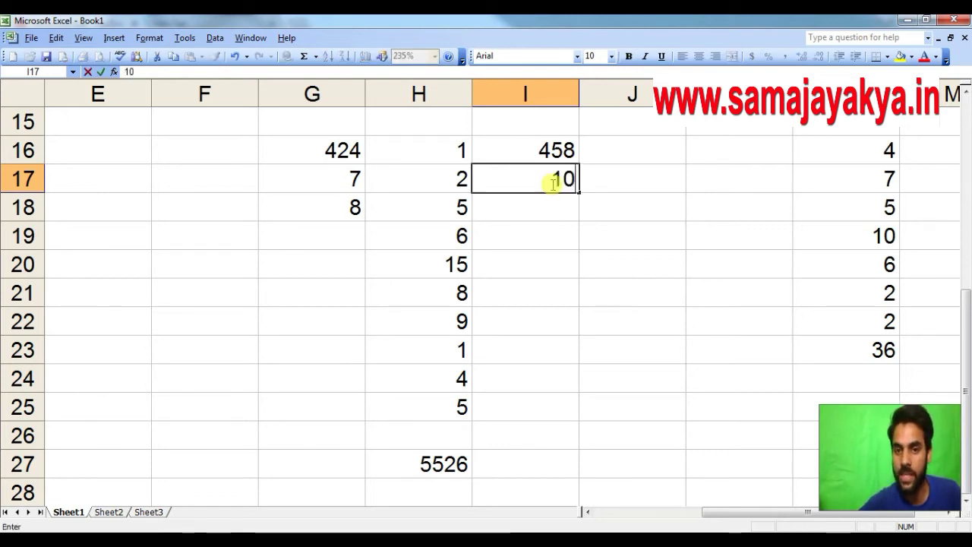
text(000)
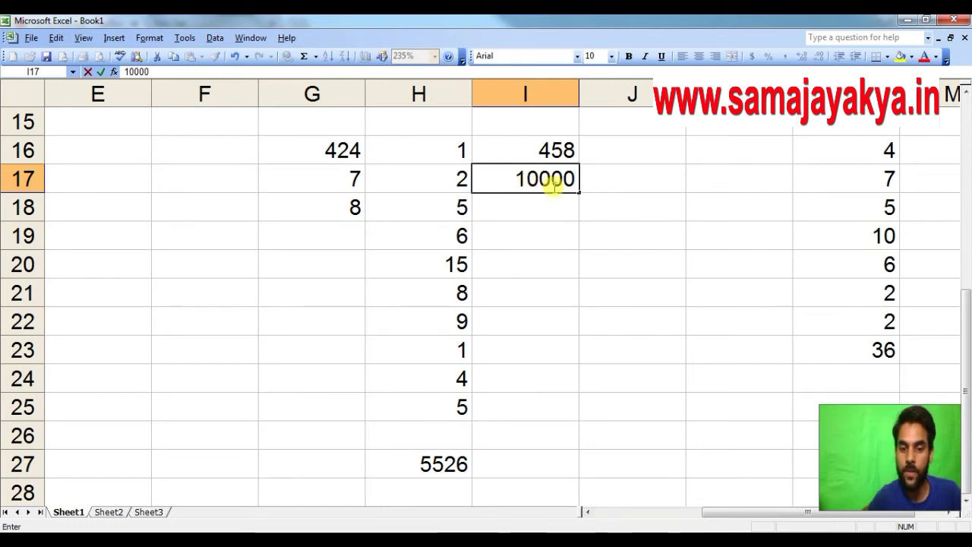
click(647, 343)
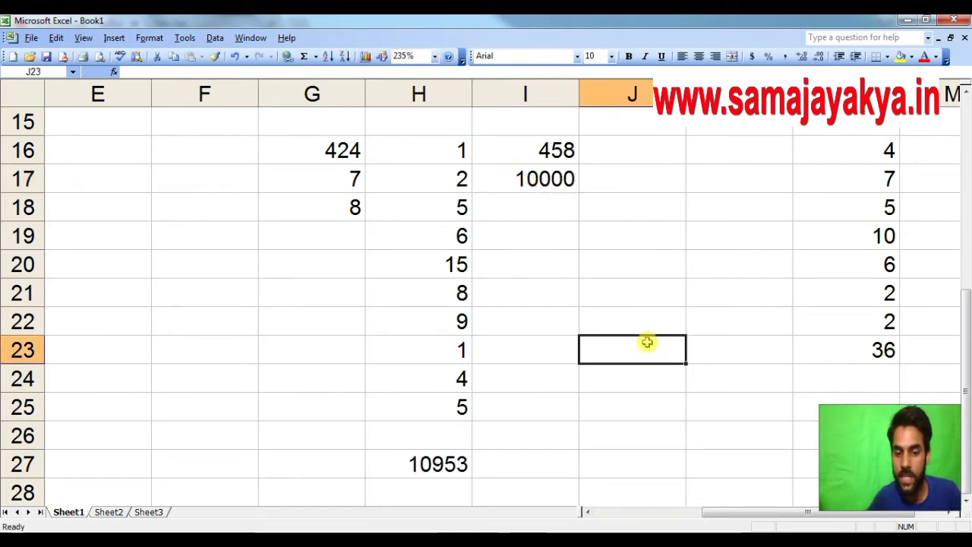
click(502, 463)
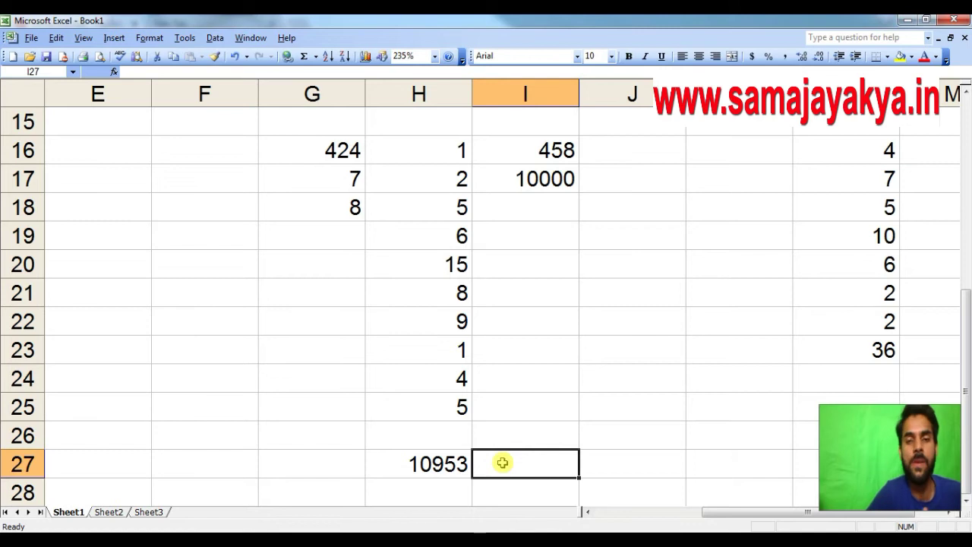
Extend the numbers in column G by entering 5, 2, 2, 2 and 2 in cells G19 to G23.
click(676, 384)
drag(775, 514, 821, 515)
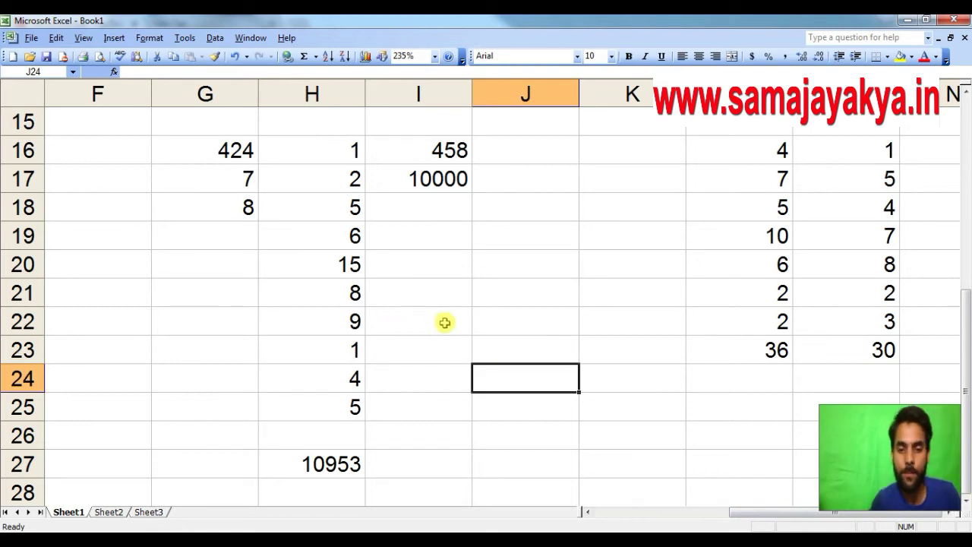
scroll(441, 319, down, 2)
scroll(442, 320, down, 2)
scroll(443, 320, up, 6)
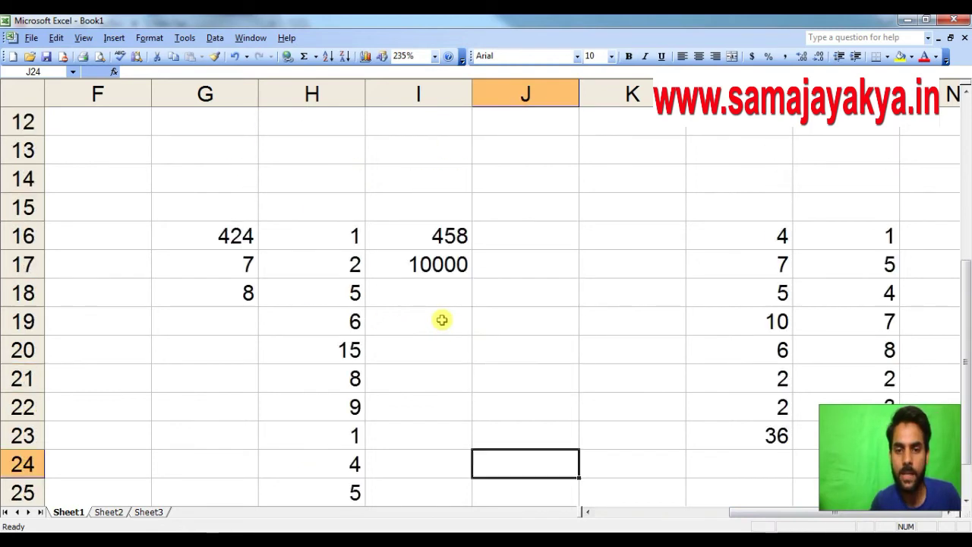
ctrl+scroll(447, 319, down, 1)
ctrl+scroll(447, 319, down, 4)
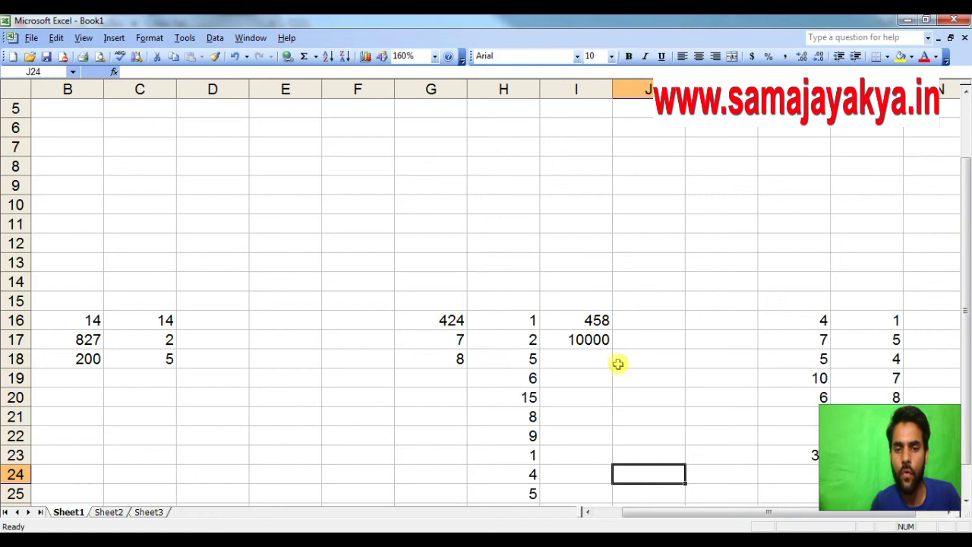
drag(711, 518, 781, 512)
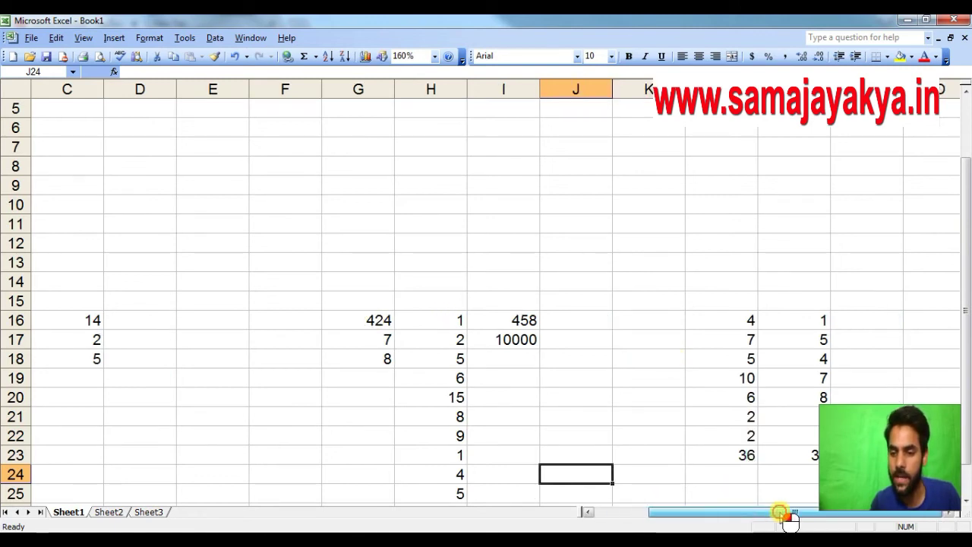
click(515, 376)
scroll(522, 373, down, 3)
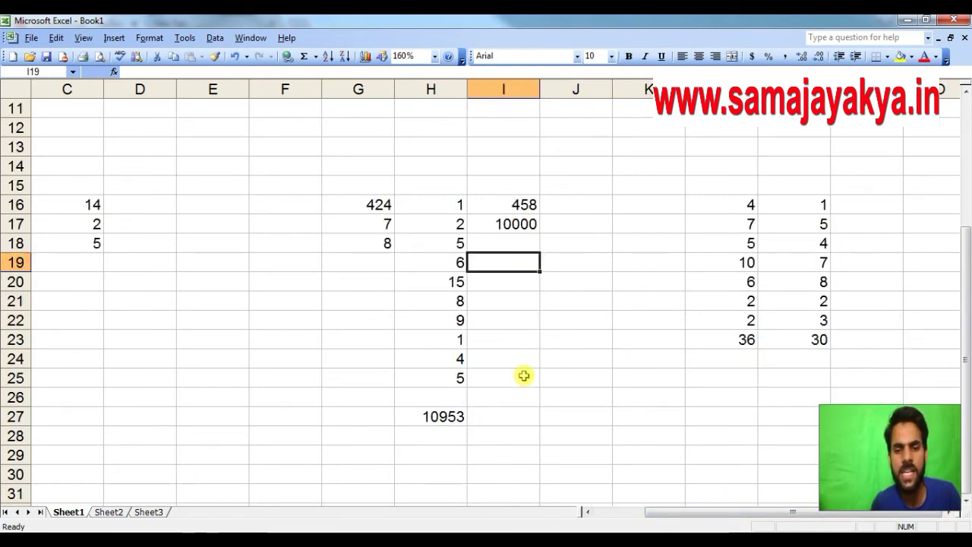
click(357, 298)
click(360, 203)
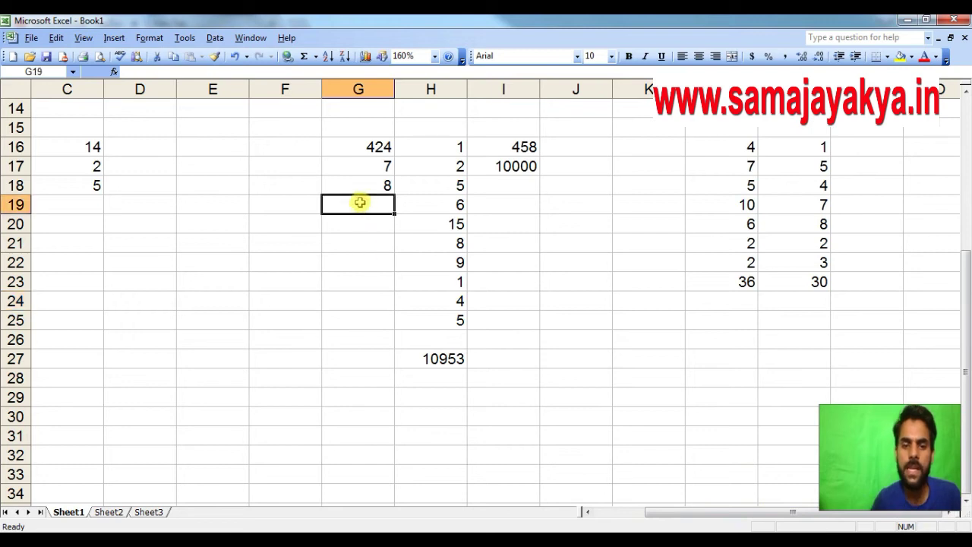
text(5)
key(Return)
text(2)
key(Return)
text(2)
key(Return)
text(2)
key(Return)
text(2)
key(Return)
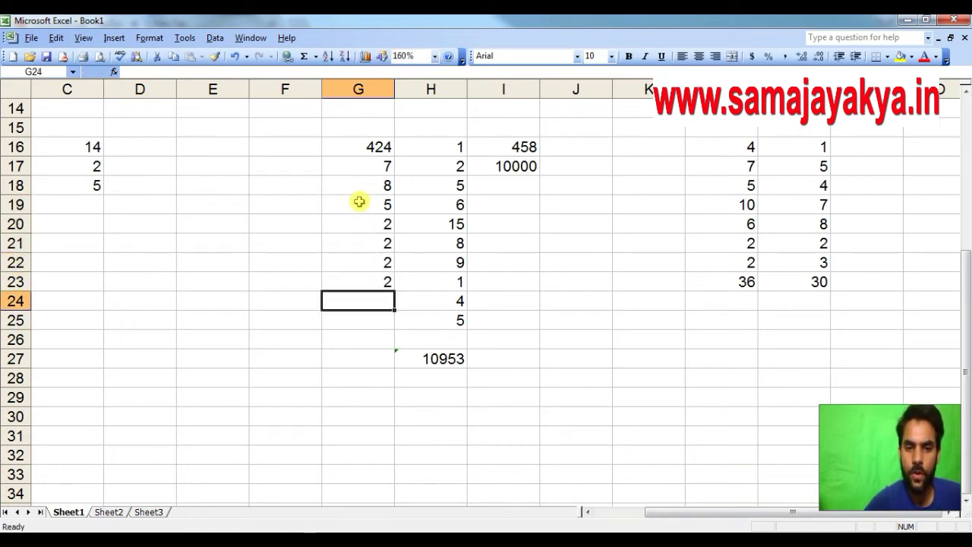
Clear the multi-range SUM formula from cell H27.
click(495, 414)
click(430, 354)
key(Delete)
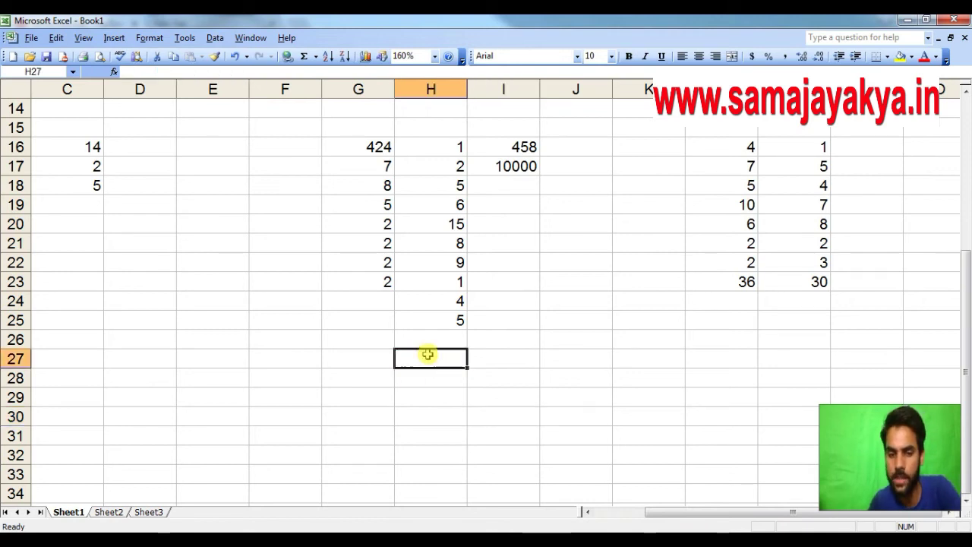
click(478, 419)
Complete the column G numbers by entering 5 in G24 and 2 in G25.
click(372, 305)
text(5)
key(Return)
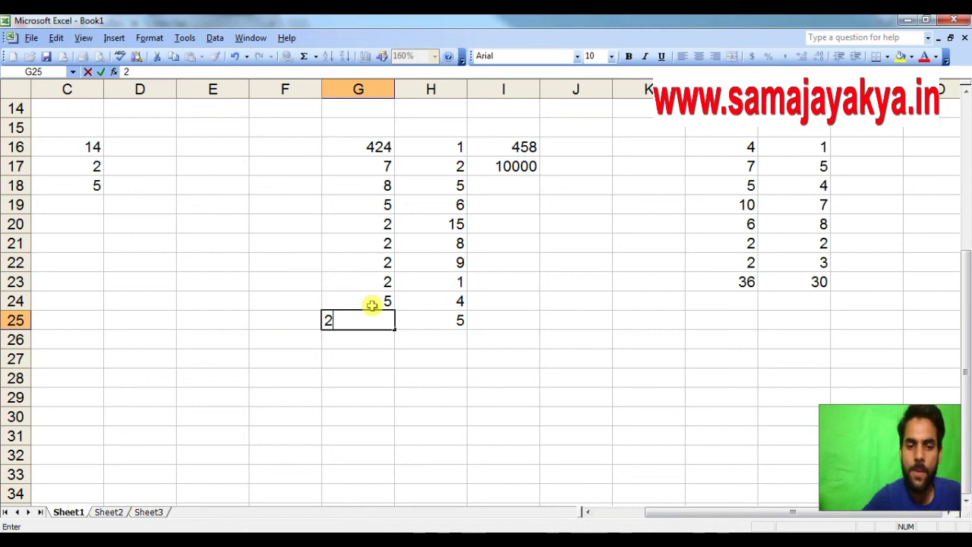
click(421, 429)
Use AutoSum to total G16:G26 in cell G27 and H16:H26 in cell H27.
click(376, 355)
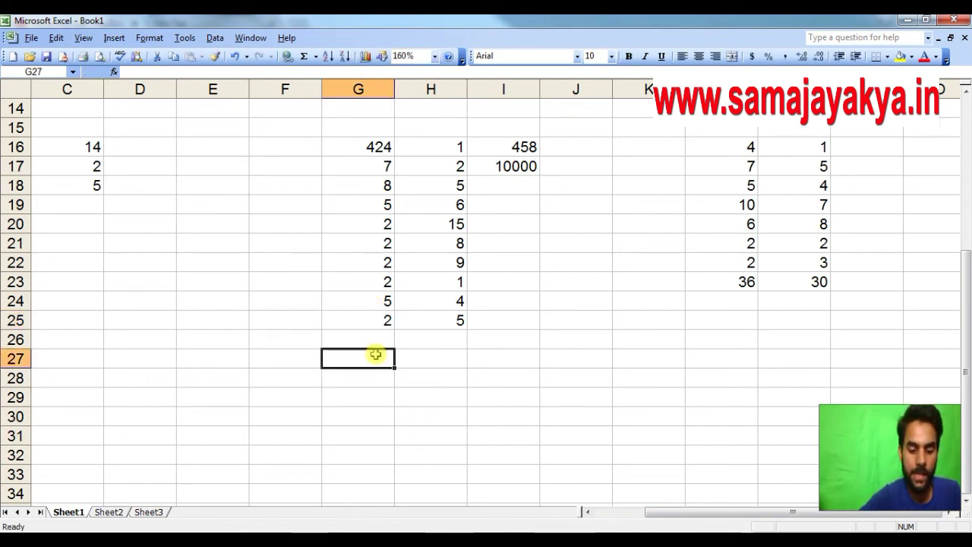
key(alt+equal)
key(Return)
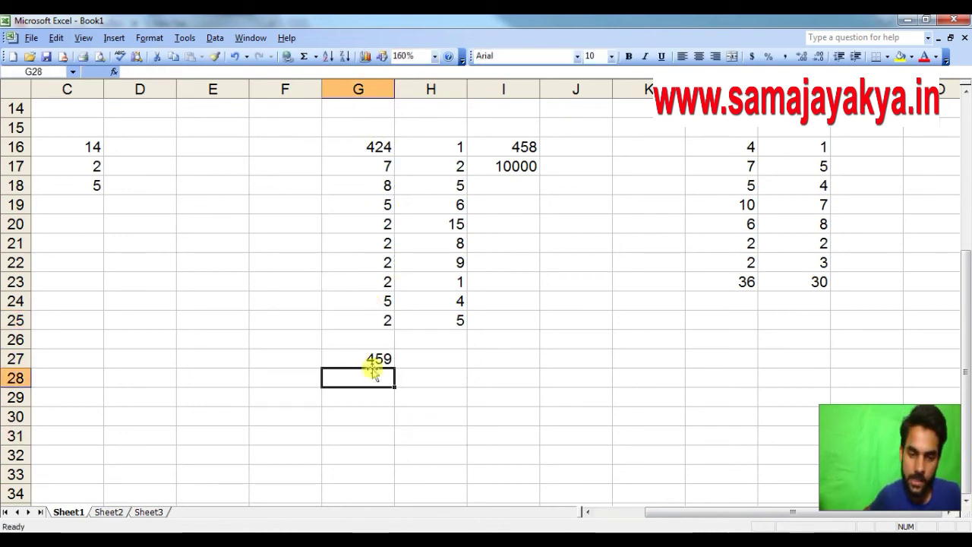
click(557, 396)
click(454, 362)
key(alt+equal)
key(Return)
click(480, 365)
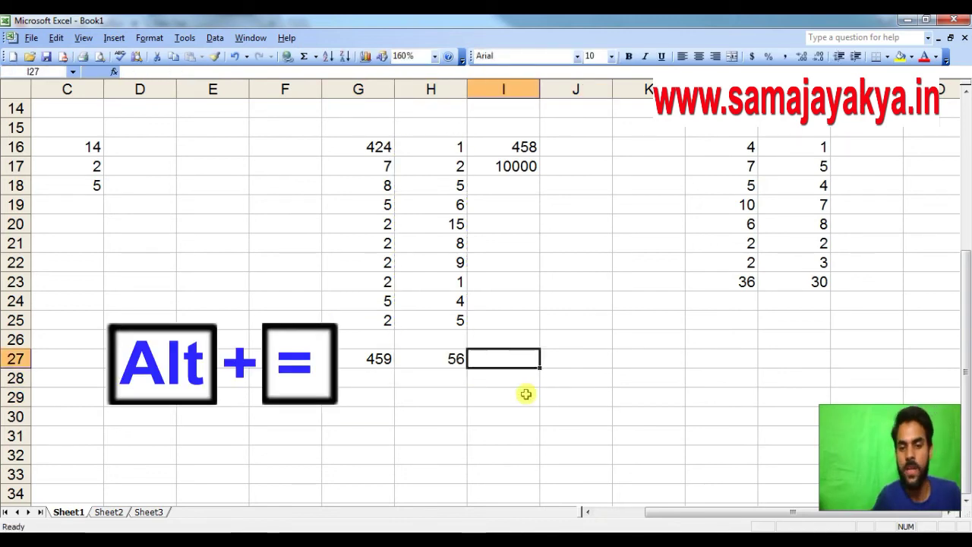
Examine the SUM formulas in the two column totals, G27 and H27.
click(363, 361)
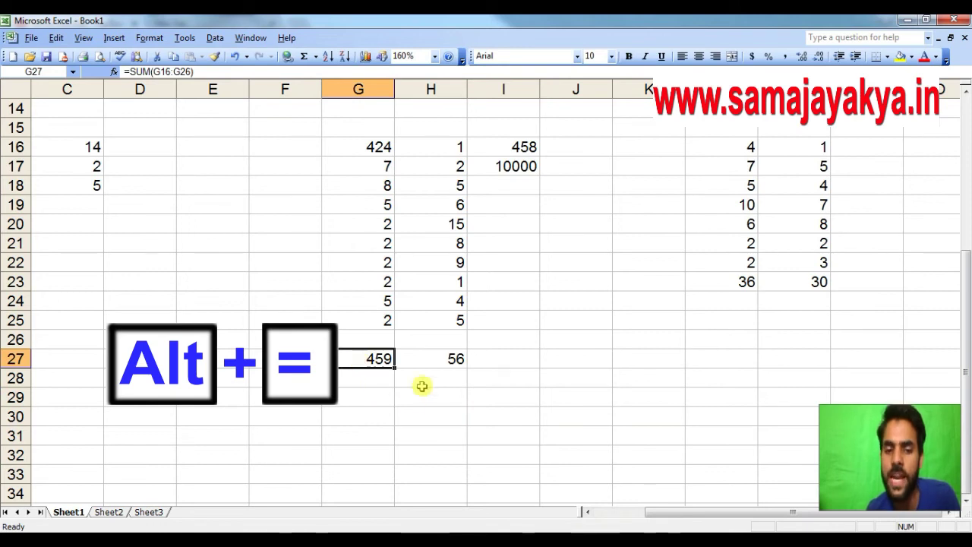
click(430, 363)
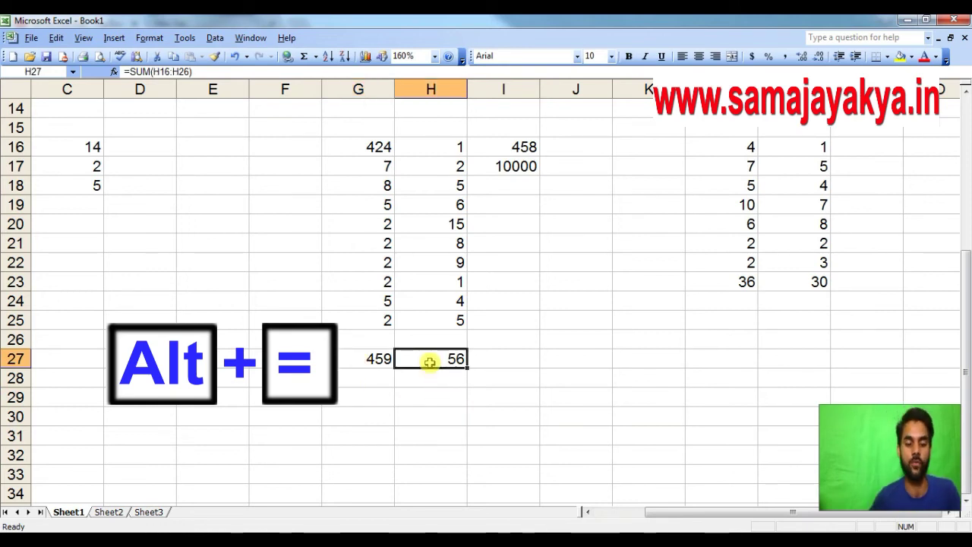
scroll(430, 364, up, 8)
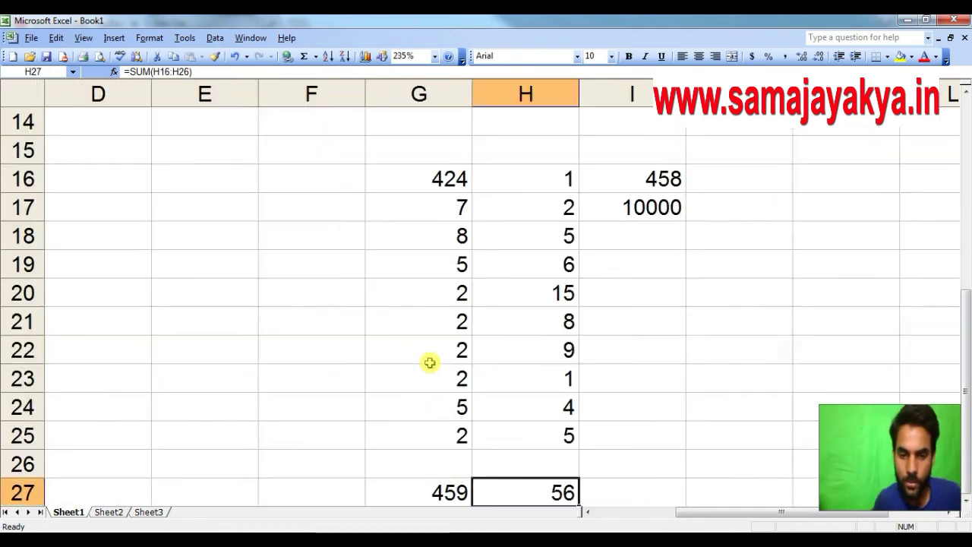
scroll(600, 407, down, 1)
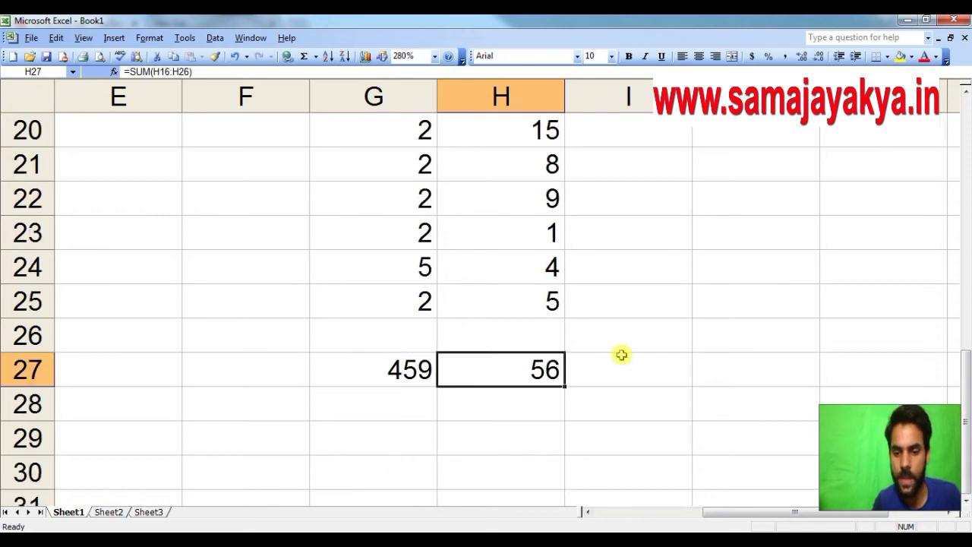
scroll(621, 355, down, 2)
click(405, 162)
click(495, 219)
click(496, 165)
Insert an AutoSum in cell I27 that divides G27 by H27, giving the formula =SUM(G27/H27).
click(639, 171)
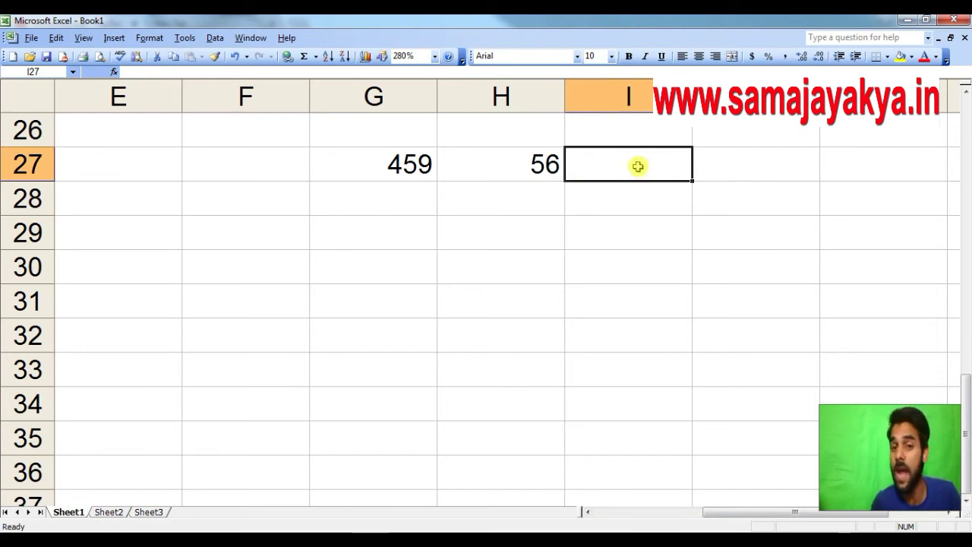
click(637, 232)
click(633, 169)
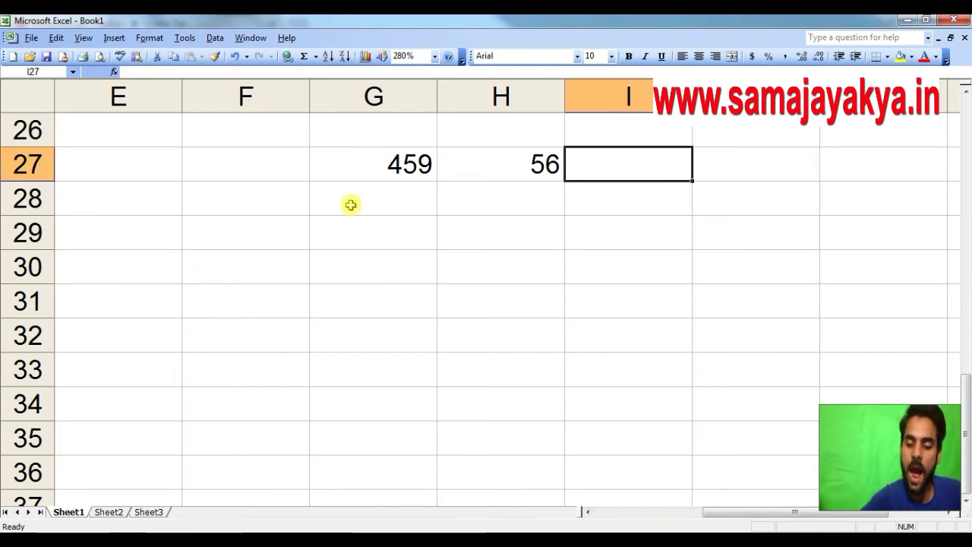
key(alt+equal)
click(381, 168)
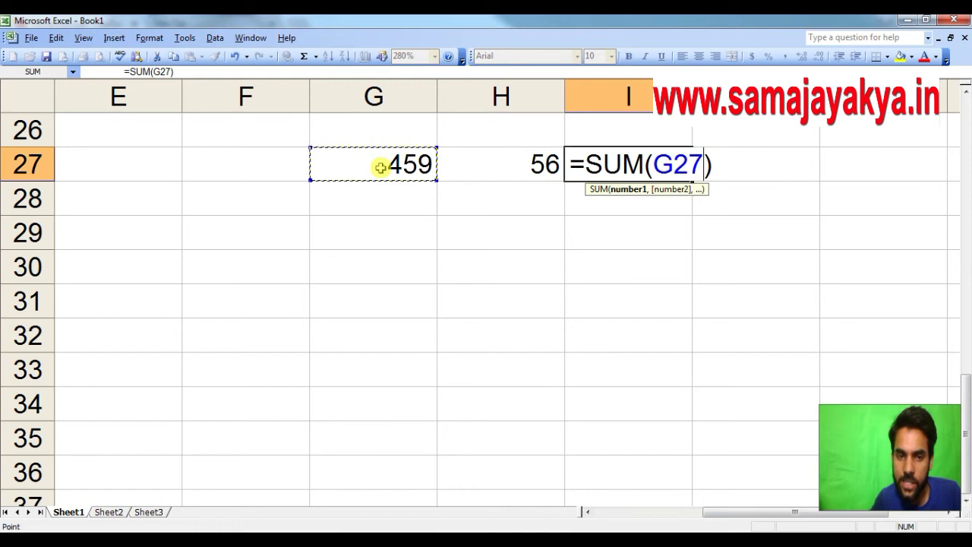
text(/)
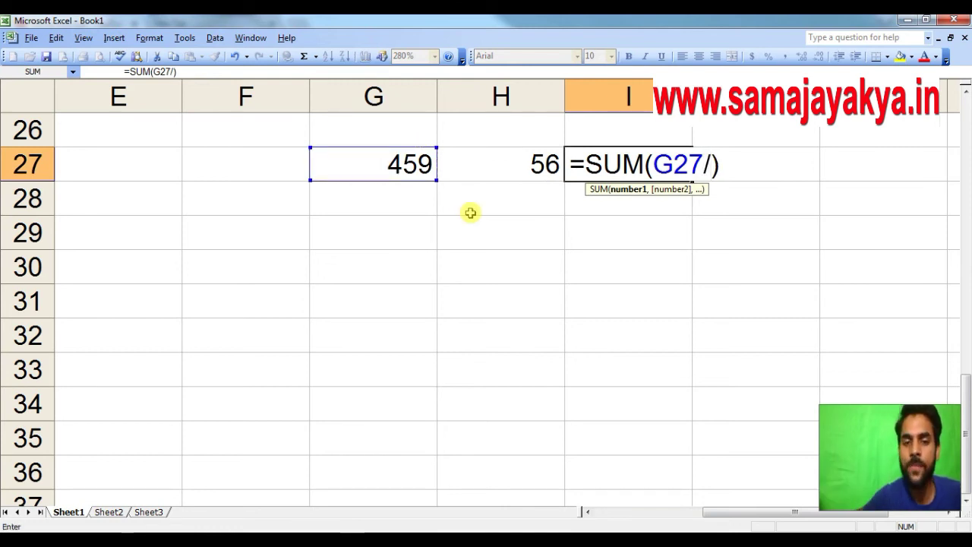
click(487, 171)
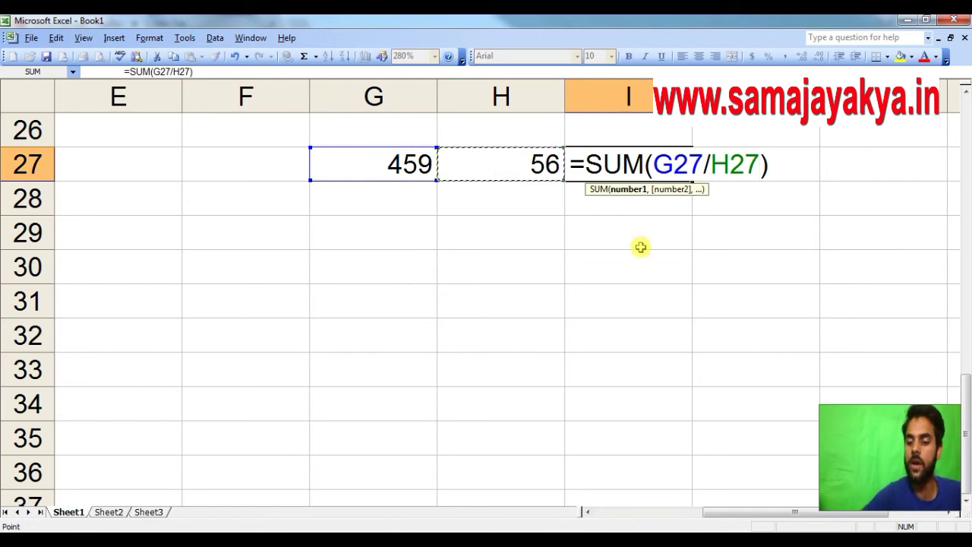
key(Return)
key(Down)
key(Down)
key(Down)
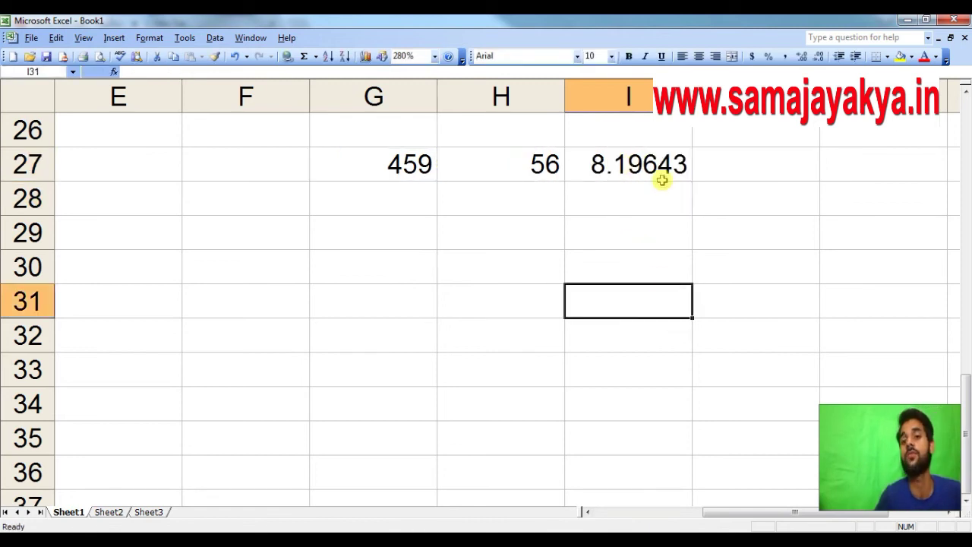
Overwrite the total in cell G27 with 550 to test the division formula in I27.
click(360, 274)
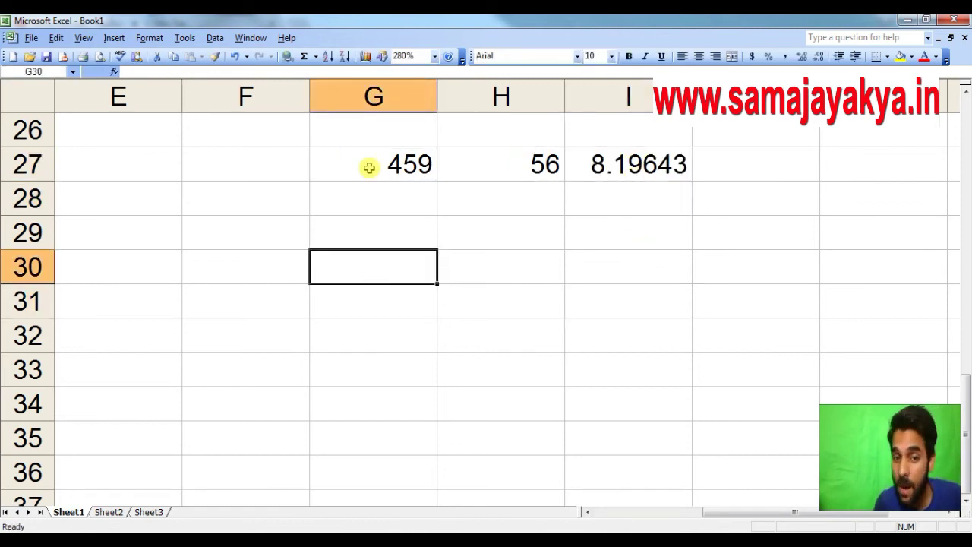
click(369, 167)
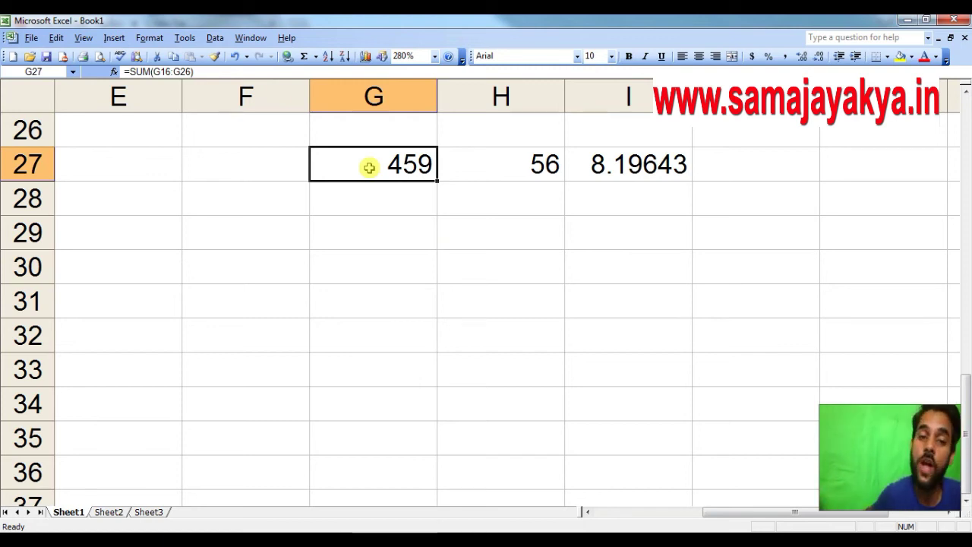
click(600, 271)
click(393, 167)
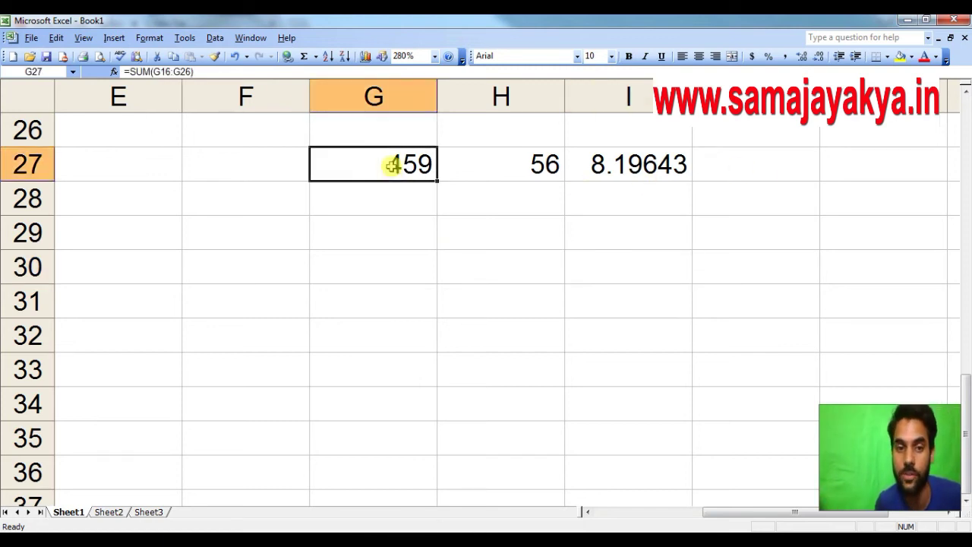
text(550)
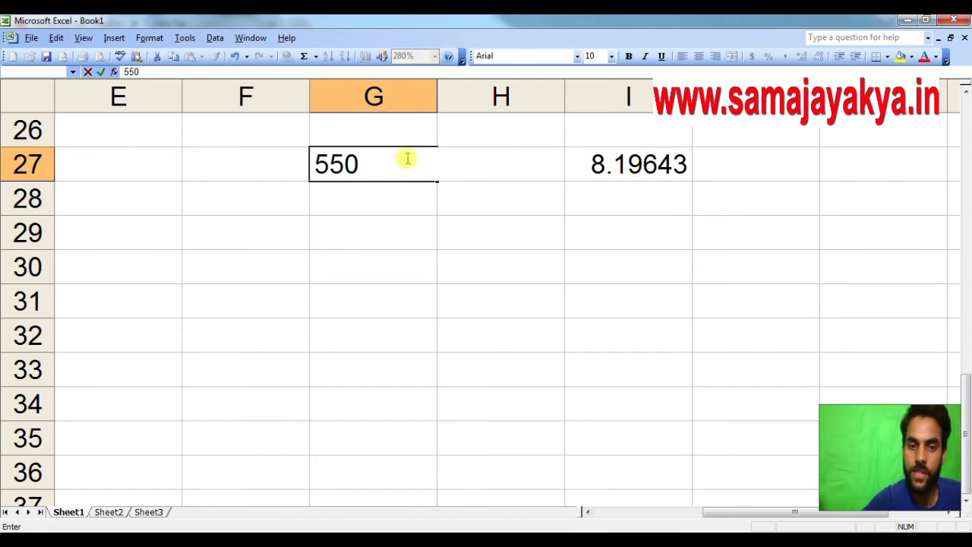
click(576, 389)
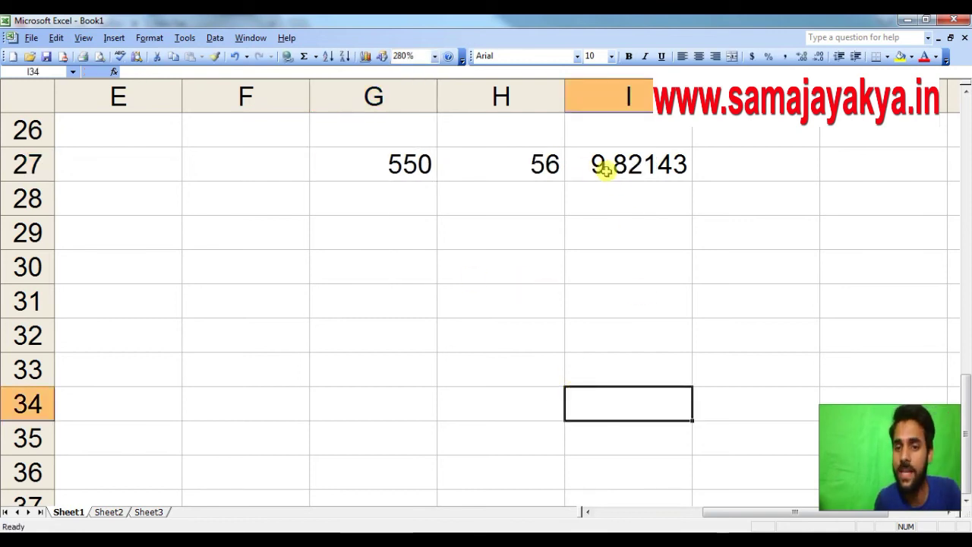
click(615, 283)
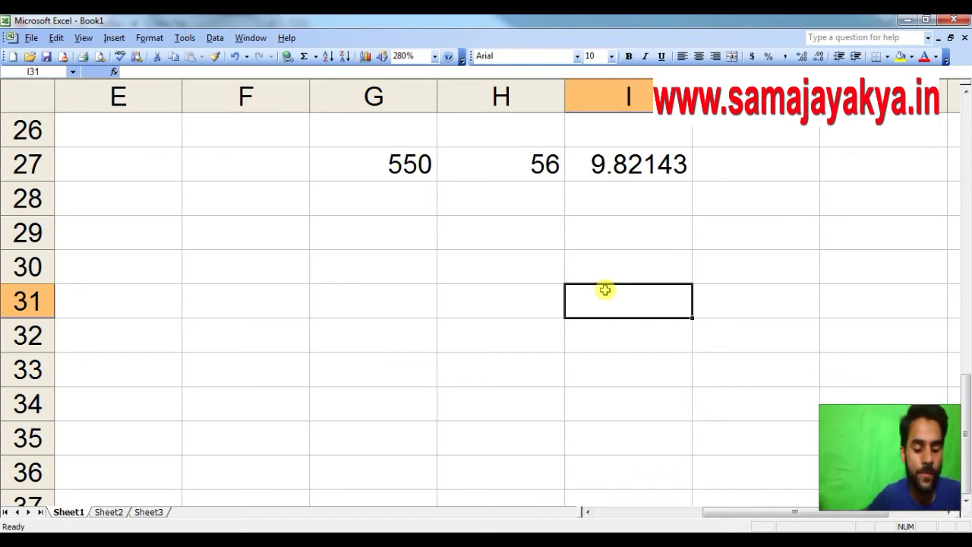
ctrl+scroll(604, 329, up, 5)
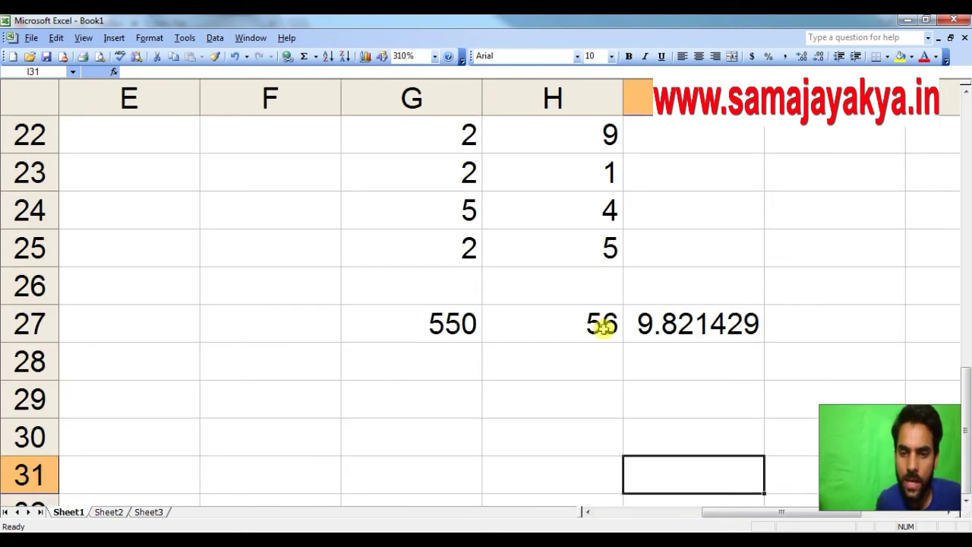
Replace the formula in cell I27 with an AutoSum that multiplies G27 by H27, giving =SUM(G27*H27).
click(642, 315)
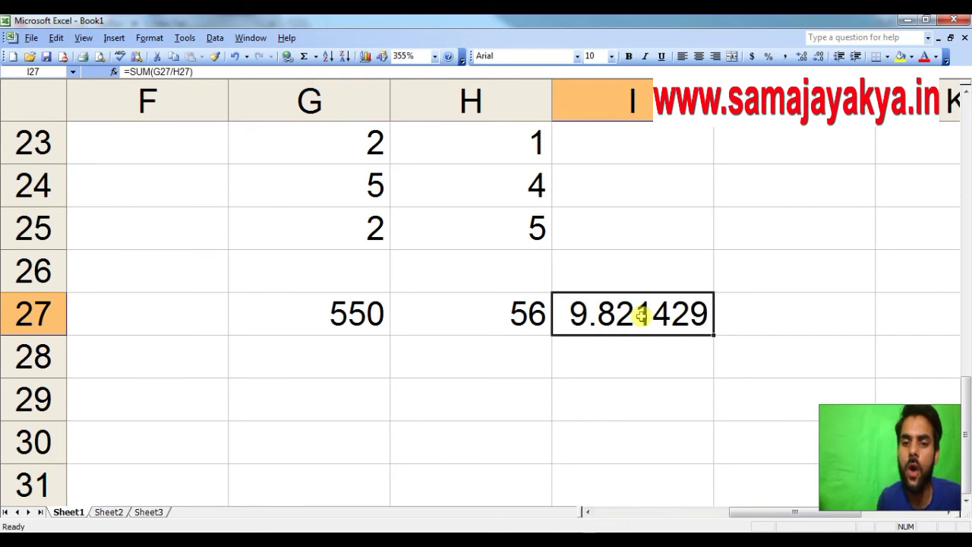
key(alt+equal)
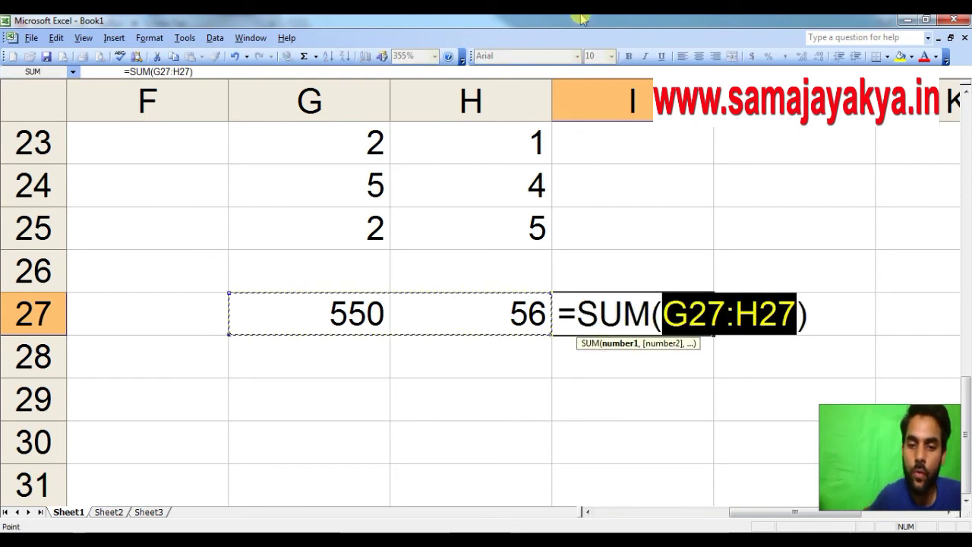
click(302, 310)
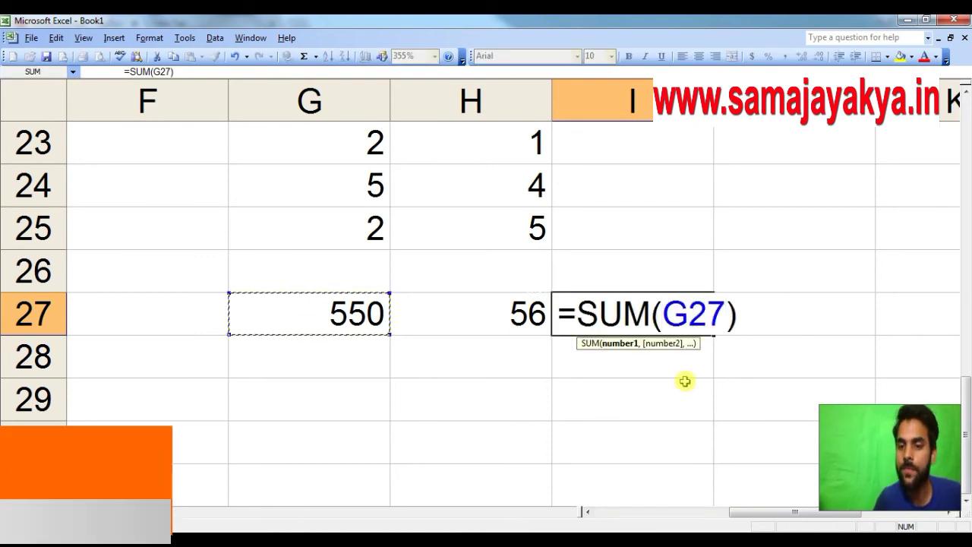
text(*)
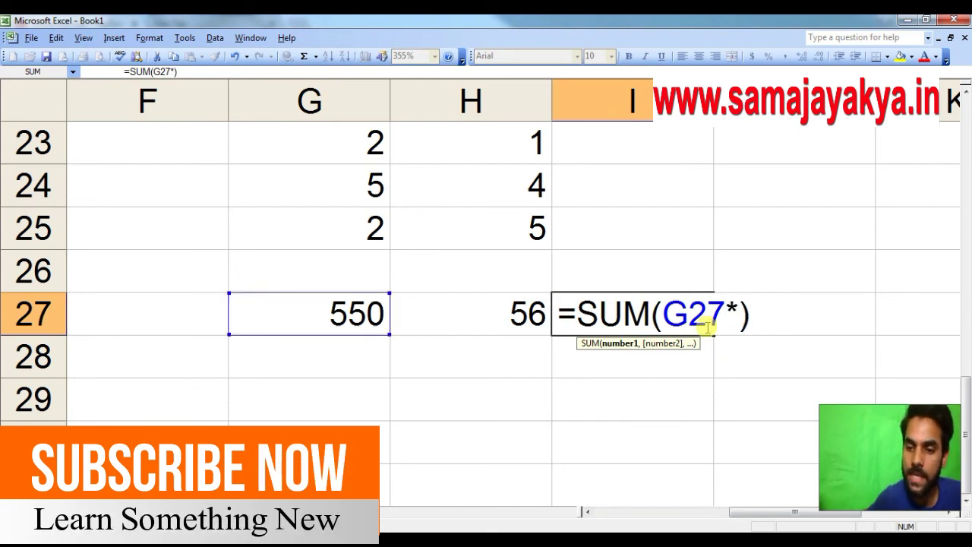
click(483, 311)
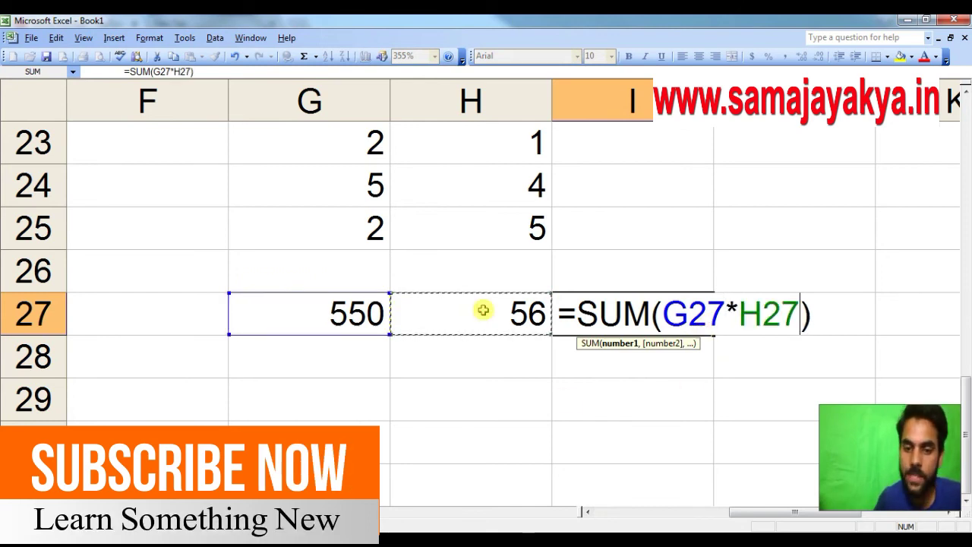
key(Return)
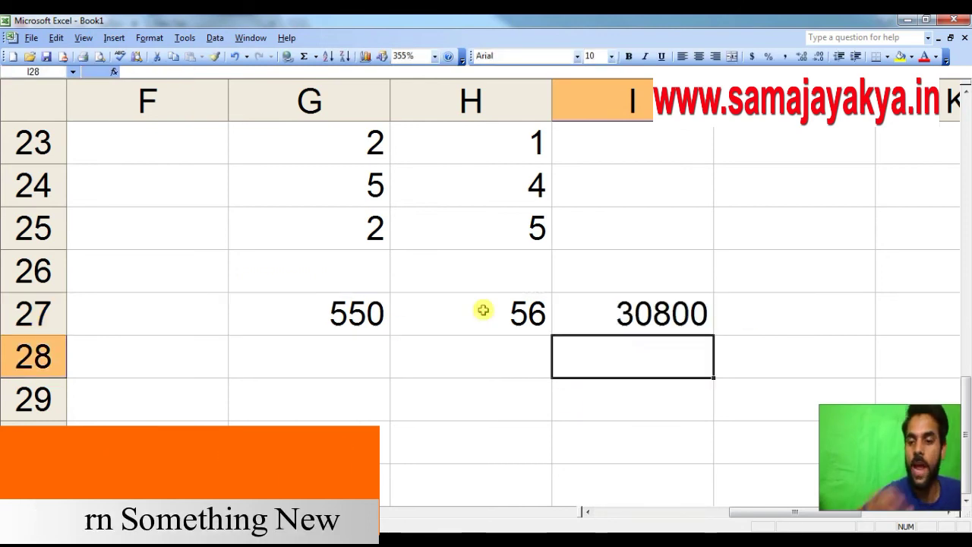
click(597, 447)
click(625, 312)
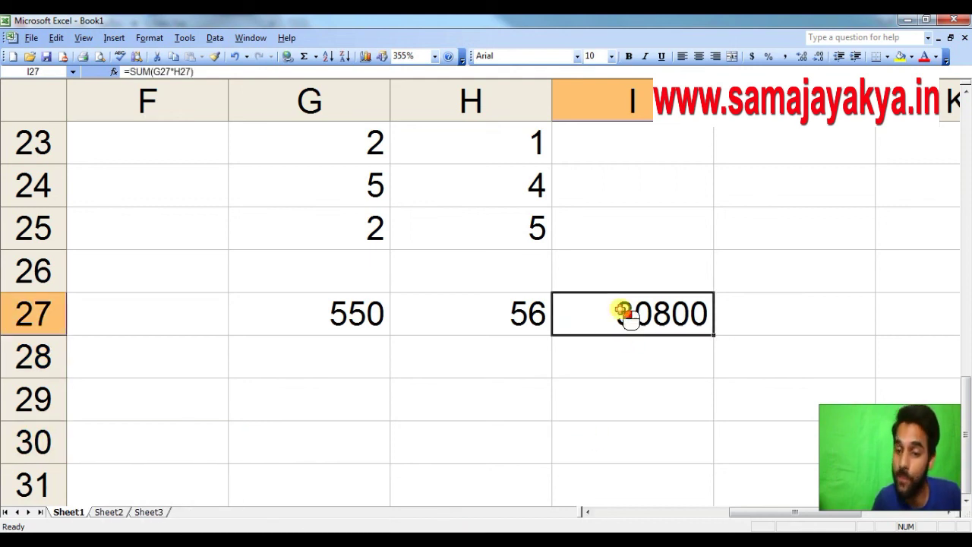
Overwrite the value in cell G27 with 4450 to test the multiplication formula in I27.
click(317, 323)
text(4450)
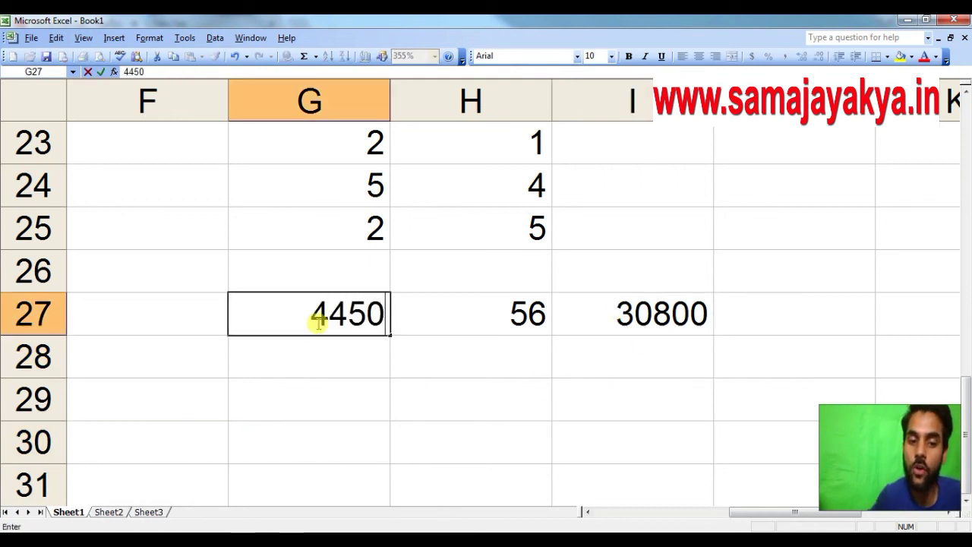
click(601, 425)
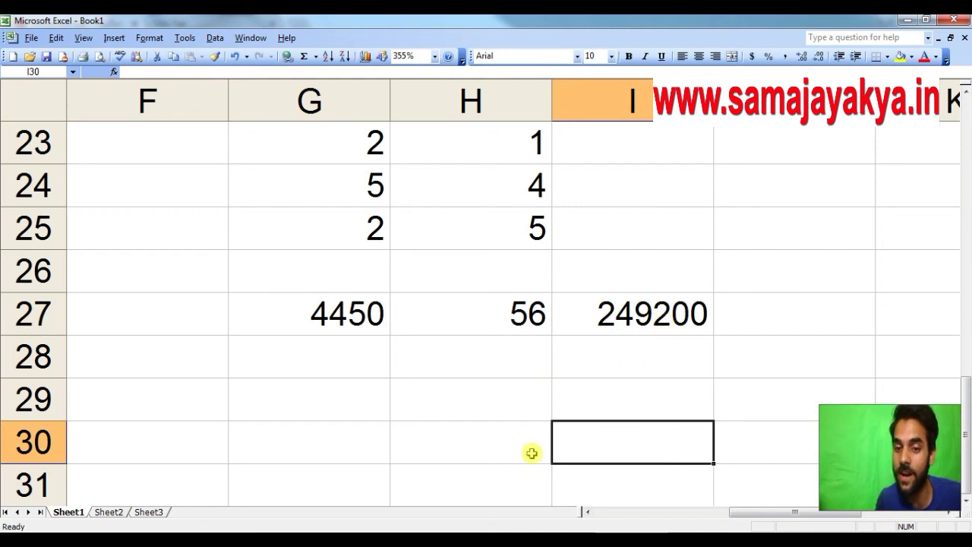
click(530, 445)
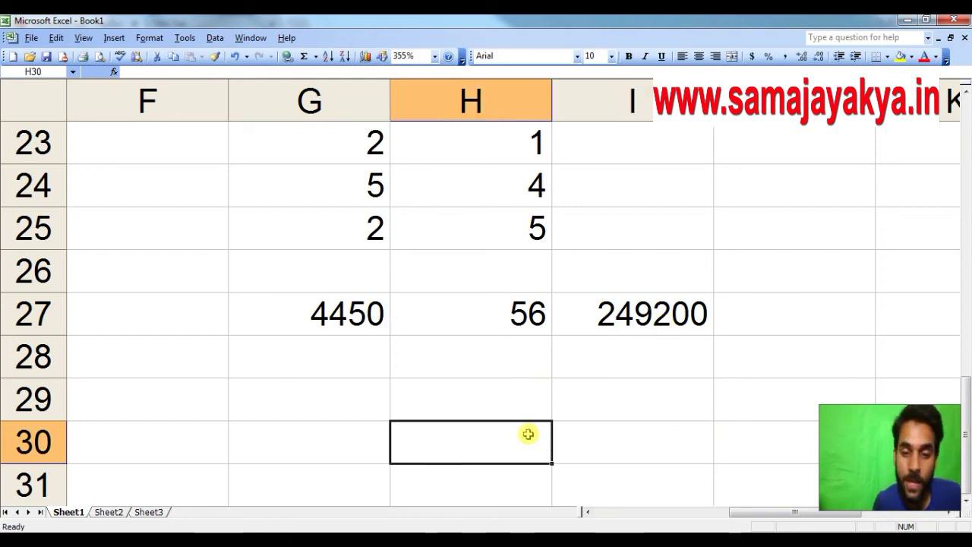
Look over the blocks of numbers on Sheet1, from the columns around G27 across to columns B and C.
scroll(528, 434, down, 6)
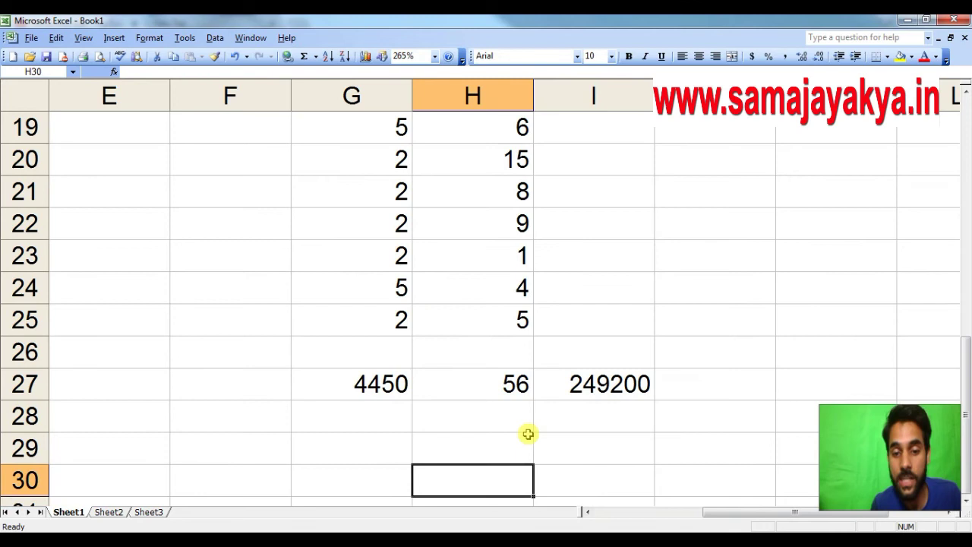
scroll(528, 434, down, 2)
click(384, 433)
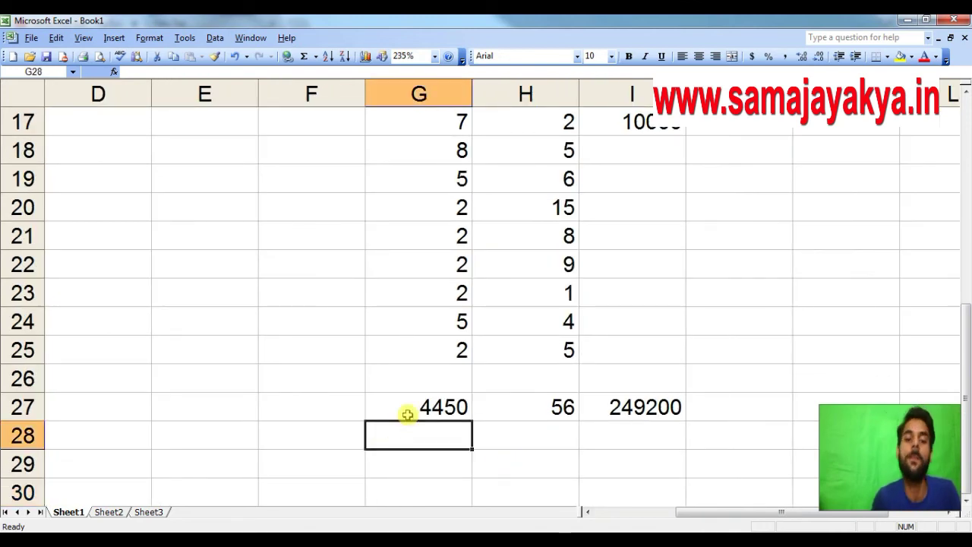
scroll(418, 354, down, 3)
scroll(421, 349, up, 5)
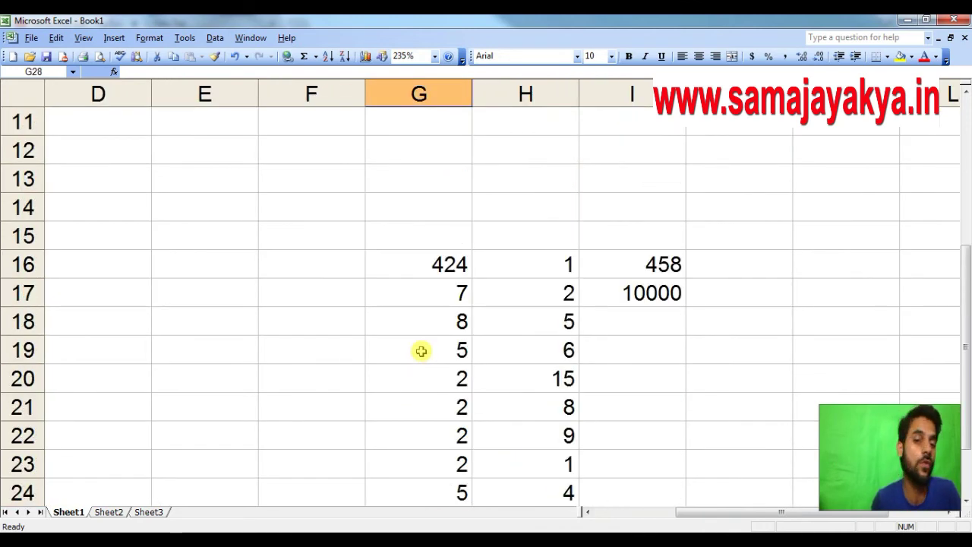
scroll(451, 321, down, 2)
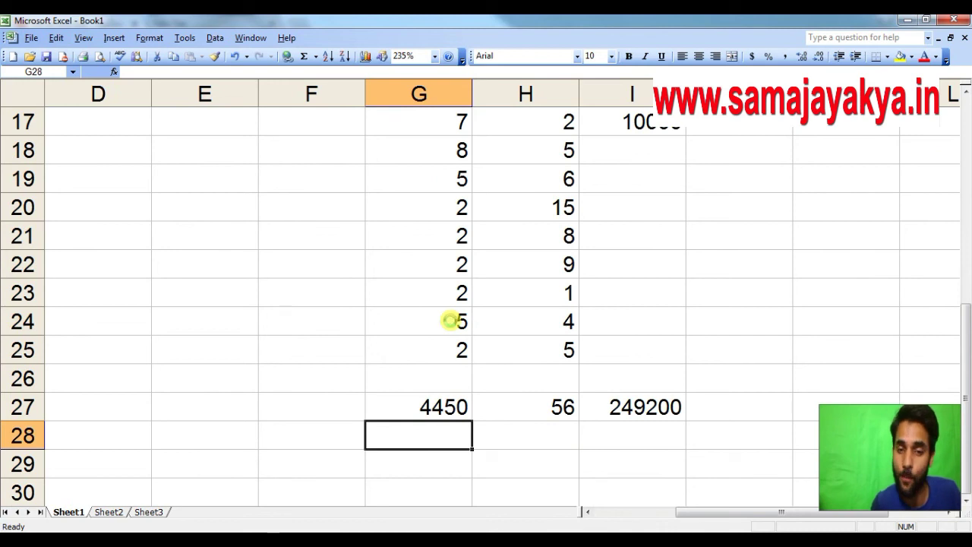
scroll(450, 320, down, 5)
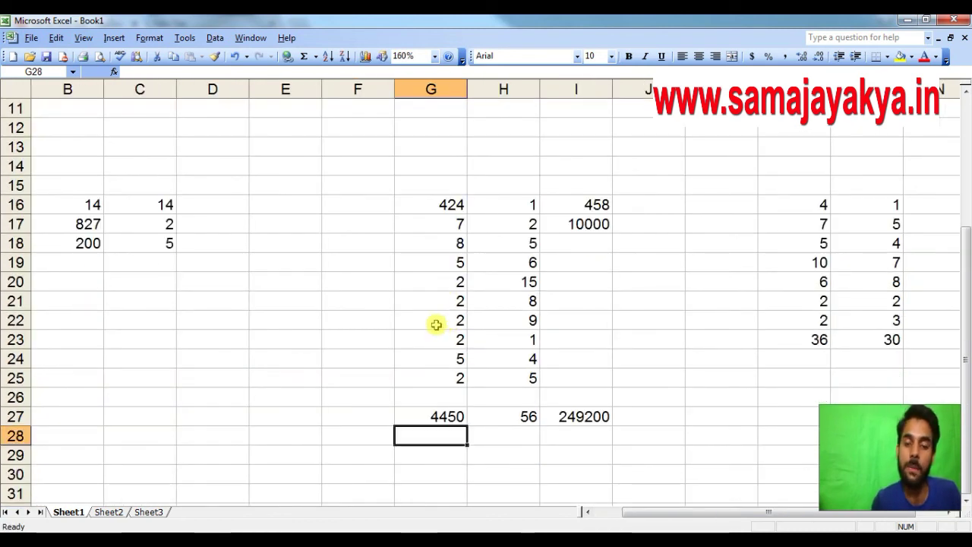
click(363, 321)
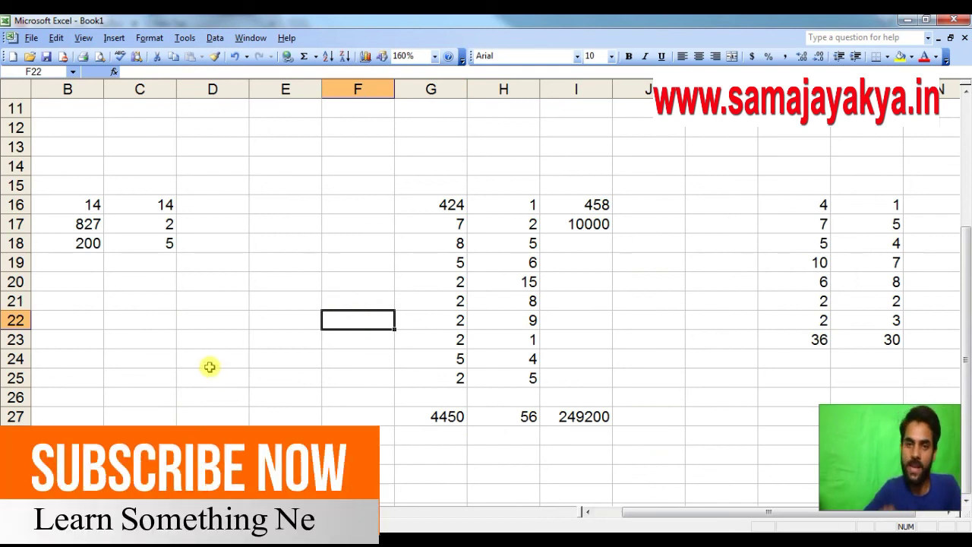
click(204, 323)
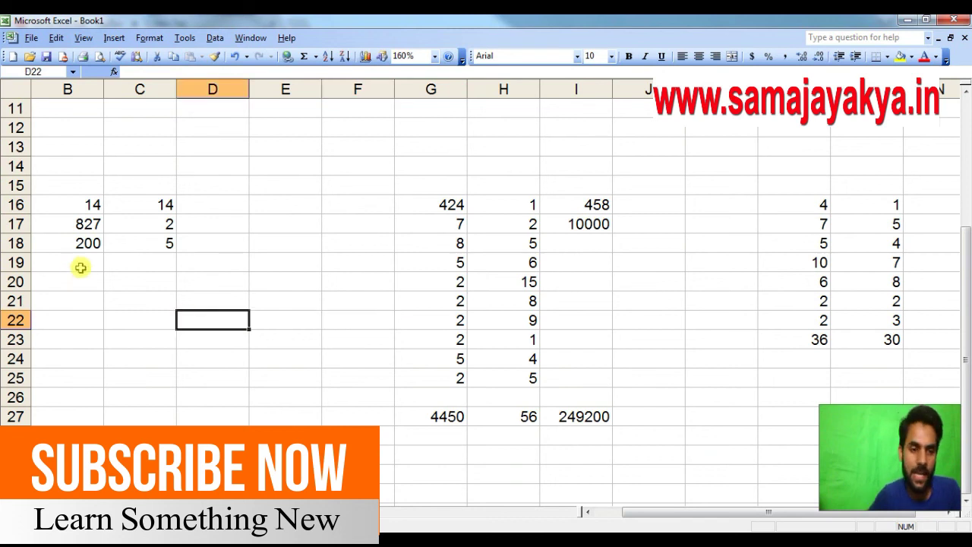
Use AutoSum to total B16:B18 in cell B19 and the three numbers above C19 in cell C19.
click(80, 265)
key(alt+minus)
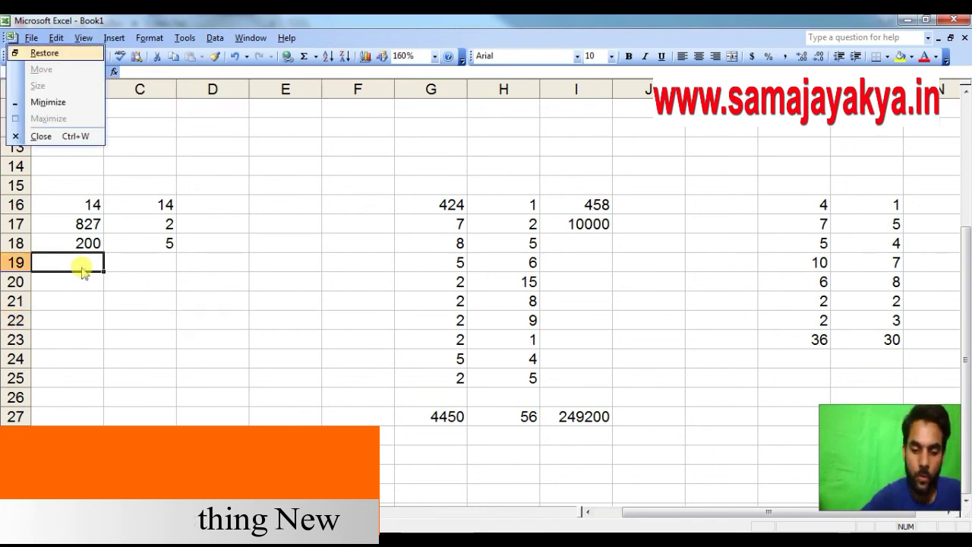
click(97, 322)
click(98, 261)
key(alt+equal)
key(Return)
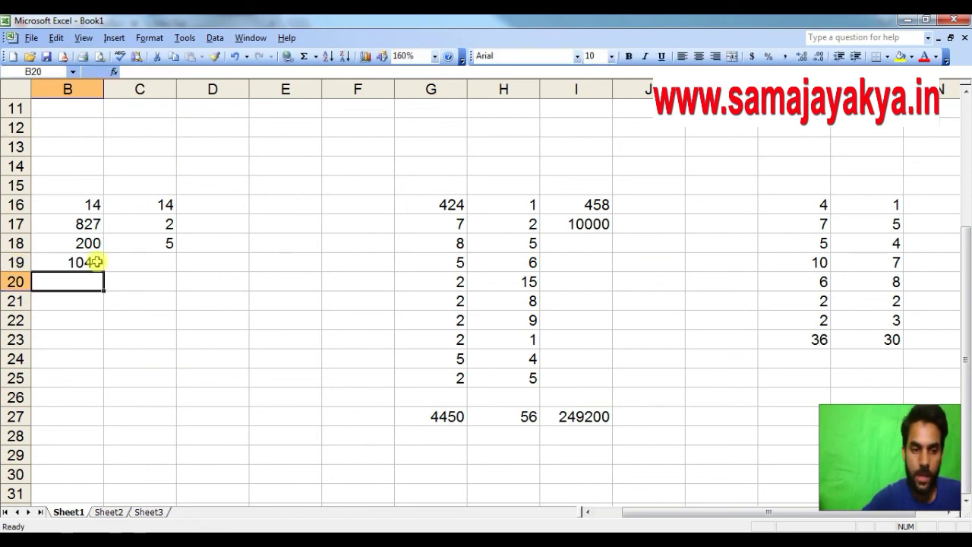
click(159, 341)
click(155, 265)
key(alt+equal)
key(Return)
click(266, 360)
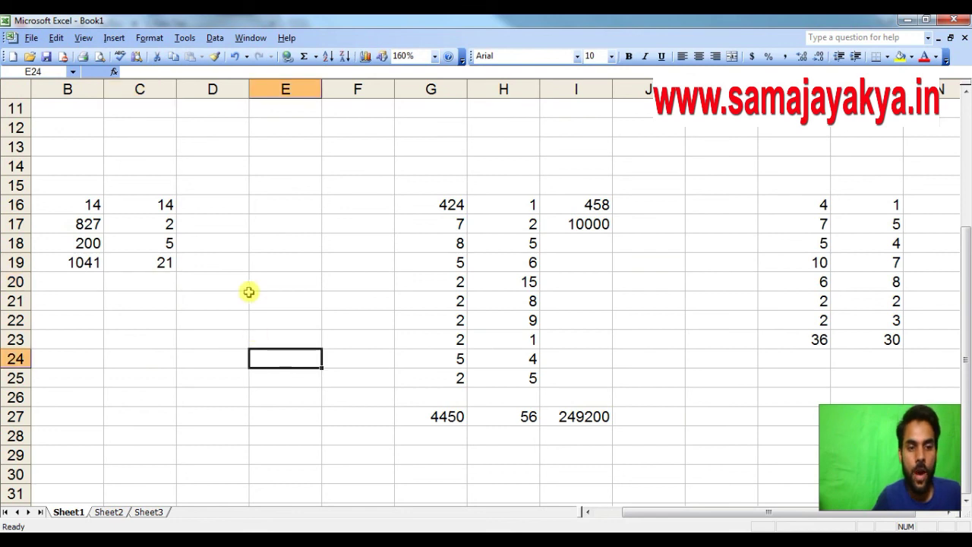
Insert an AutoSum in cell D19 that subtracts C19 from B19, giving the formula =SUM(B19-C19).
click(67, 261)
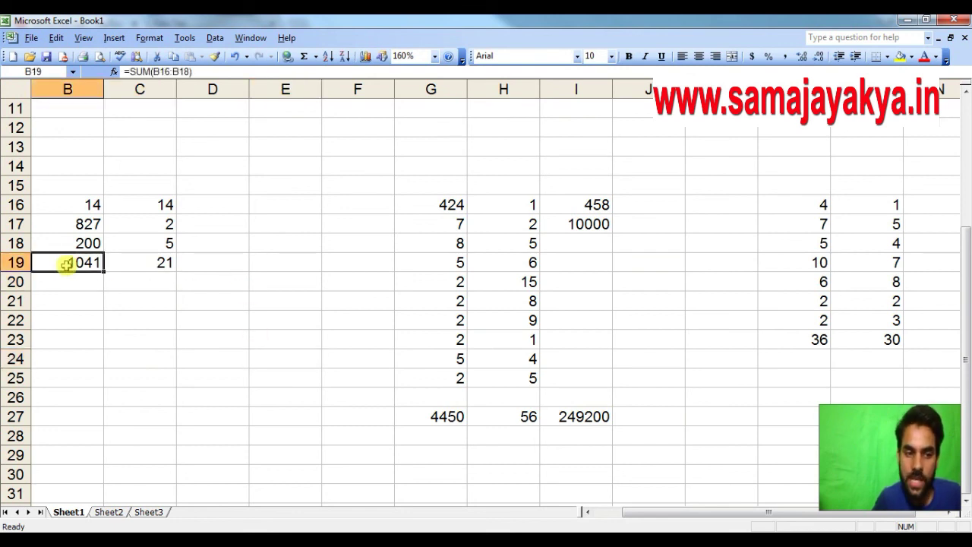
click(149, 266)
click(209, 261)
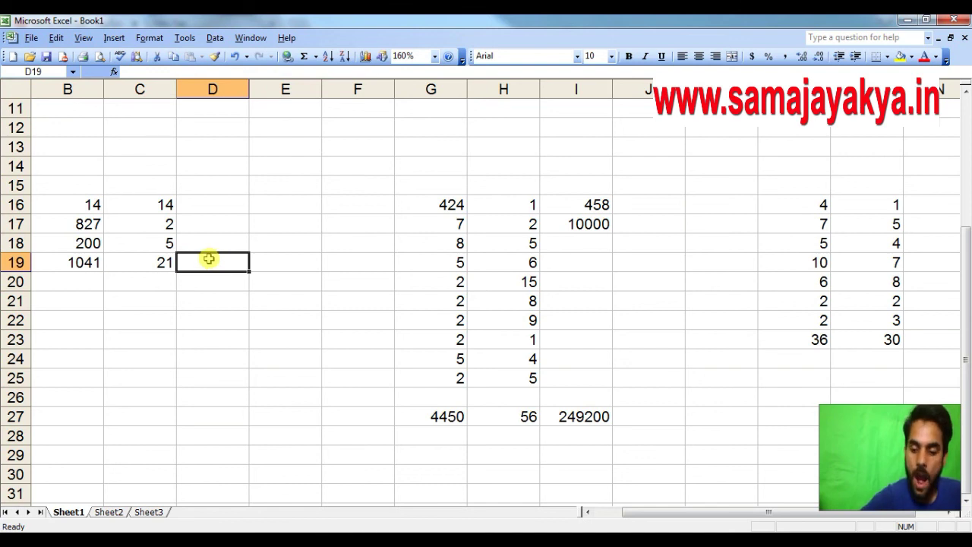
key(alt+equal)
click(77, 263)
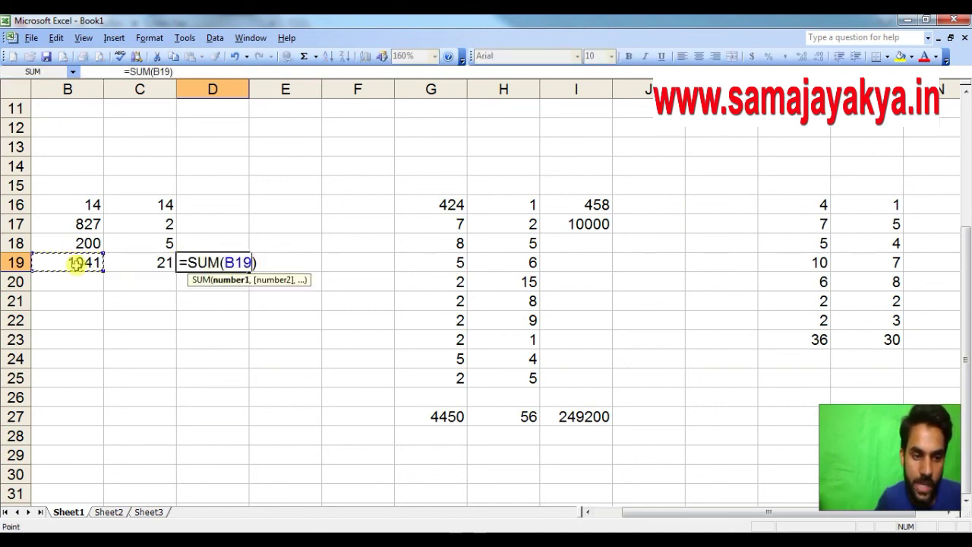
text(-)
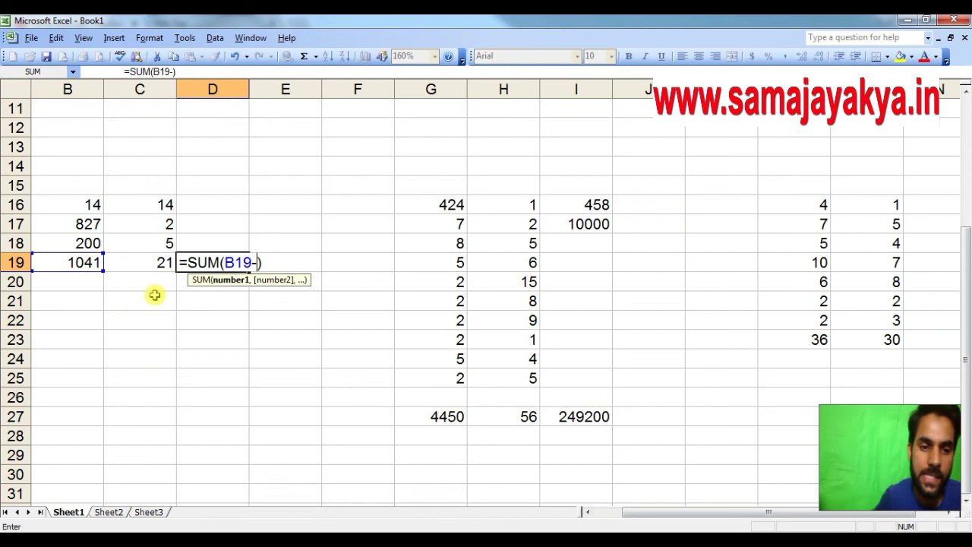
click(144, 263)
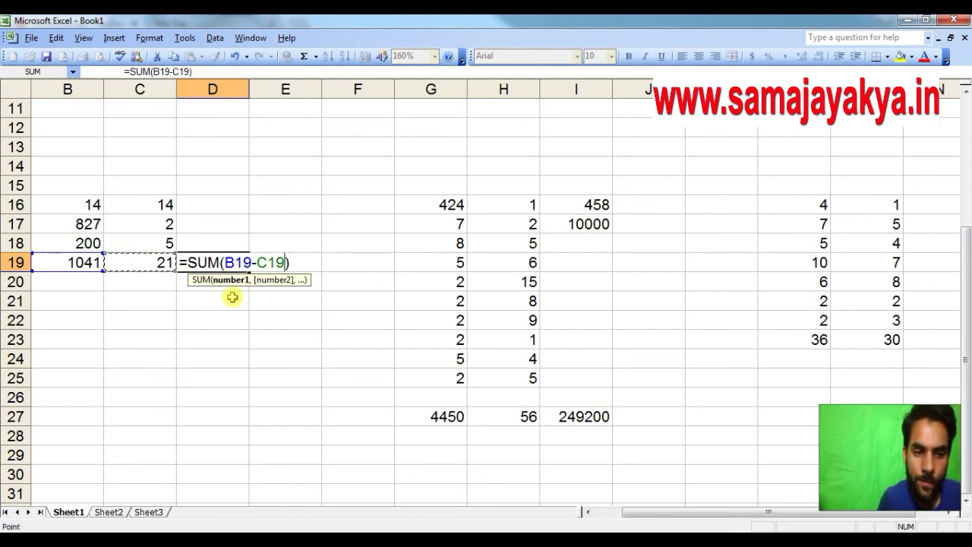
key(Return)
click(271, 373)
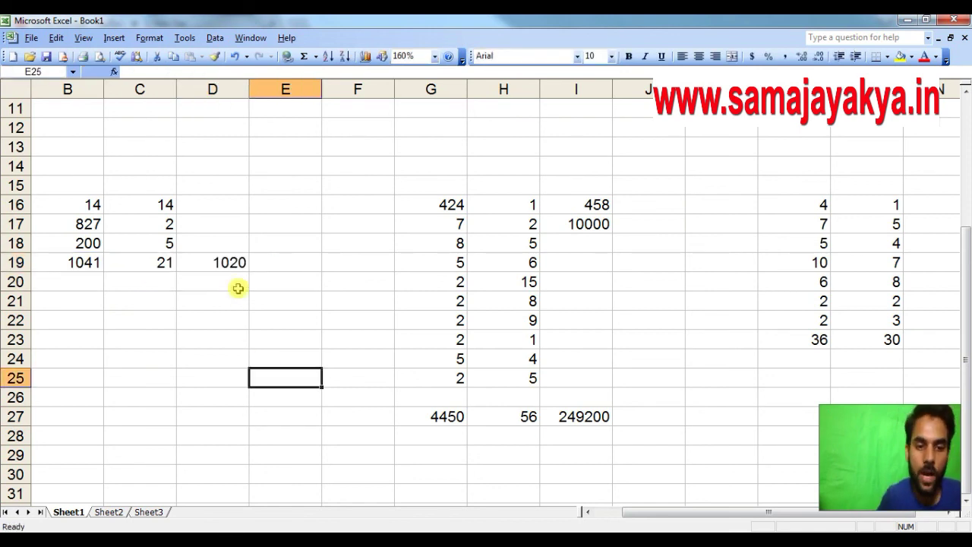
click(232, 262)
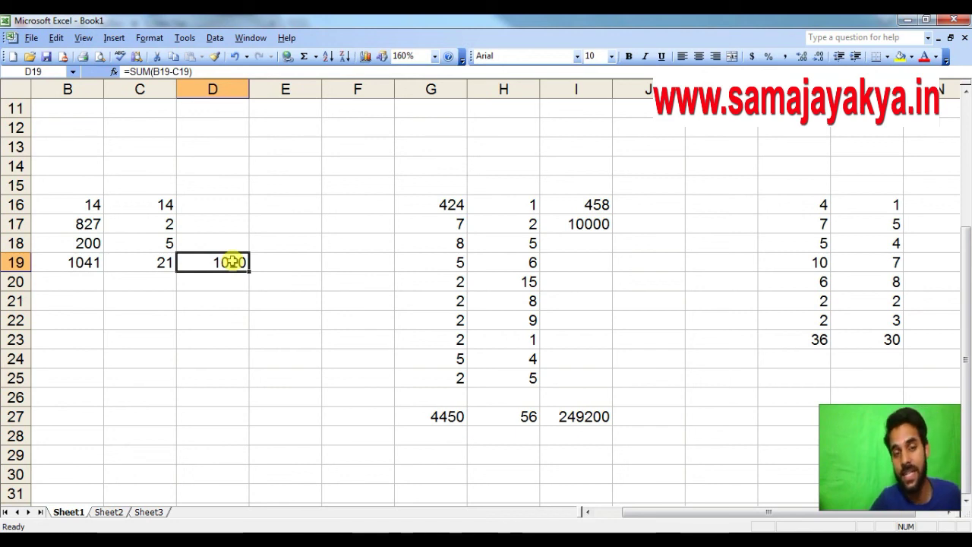